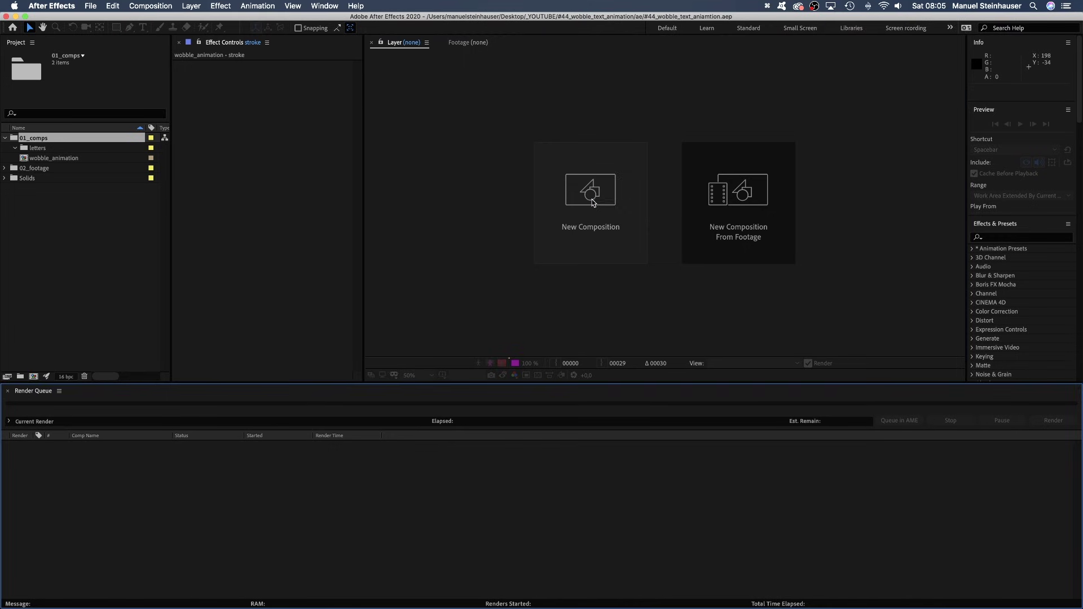
Create an 800×500 composition named W and view it at 200% magnification
left_click(593, 204)
left_click(326, 228)
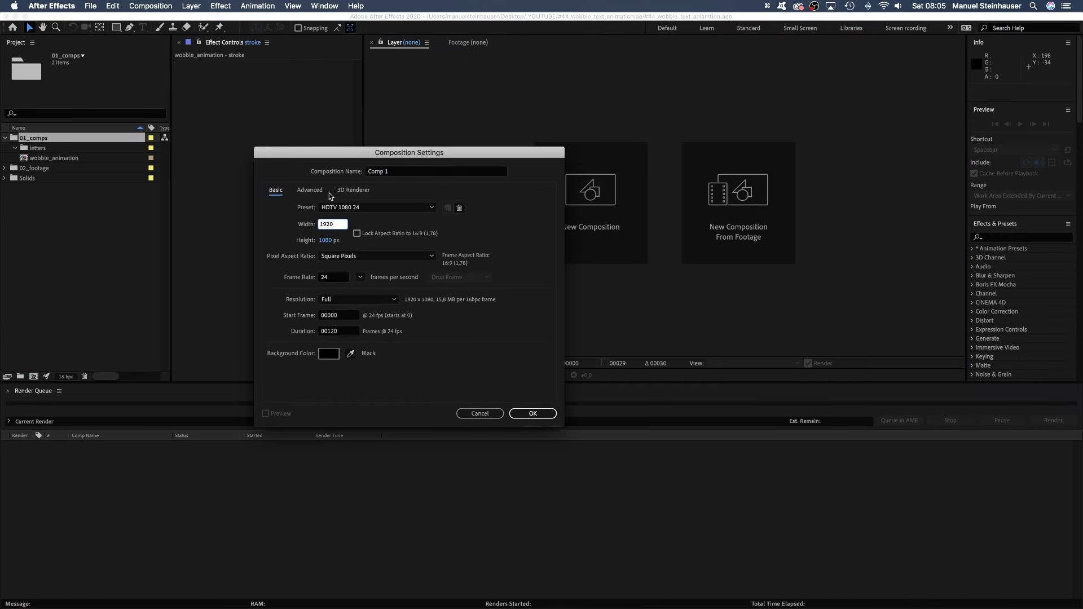
type("800")
key("Tab")
type("500")
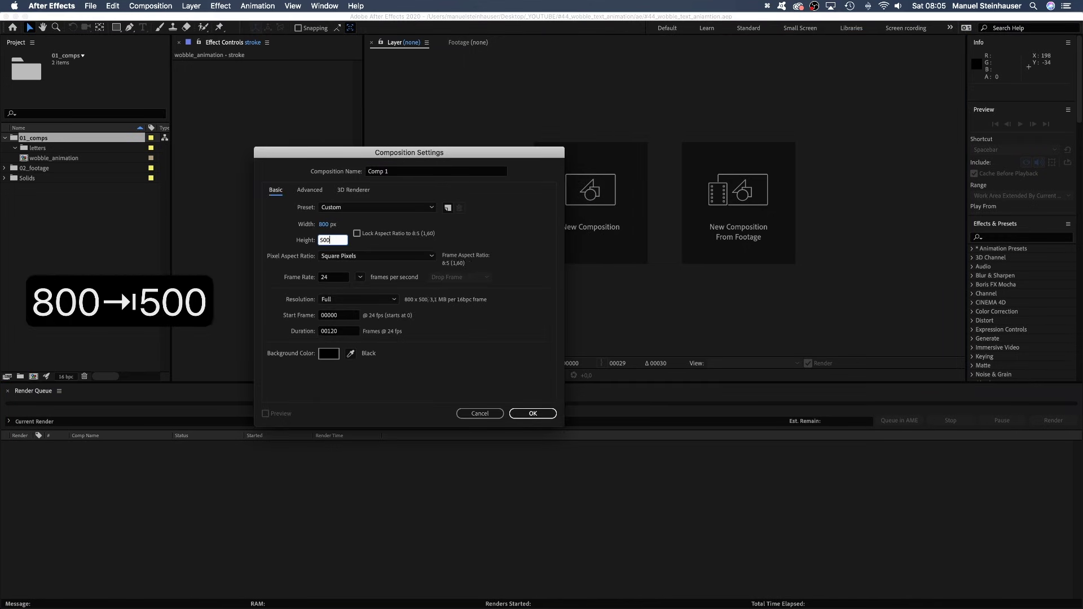
left_click(395, 172)
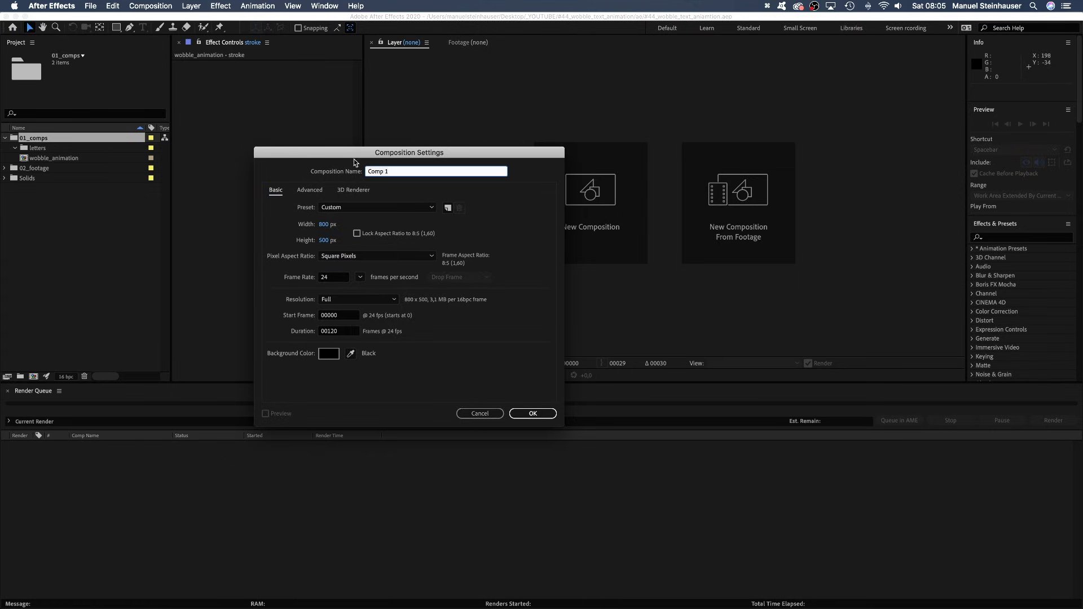
type("W")
left_click(532, 413)
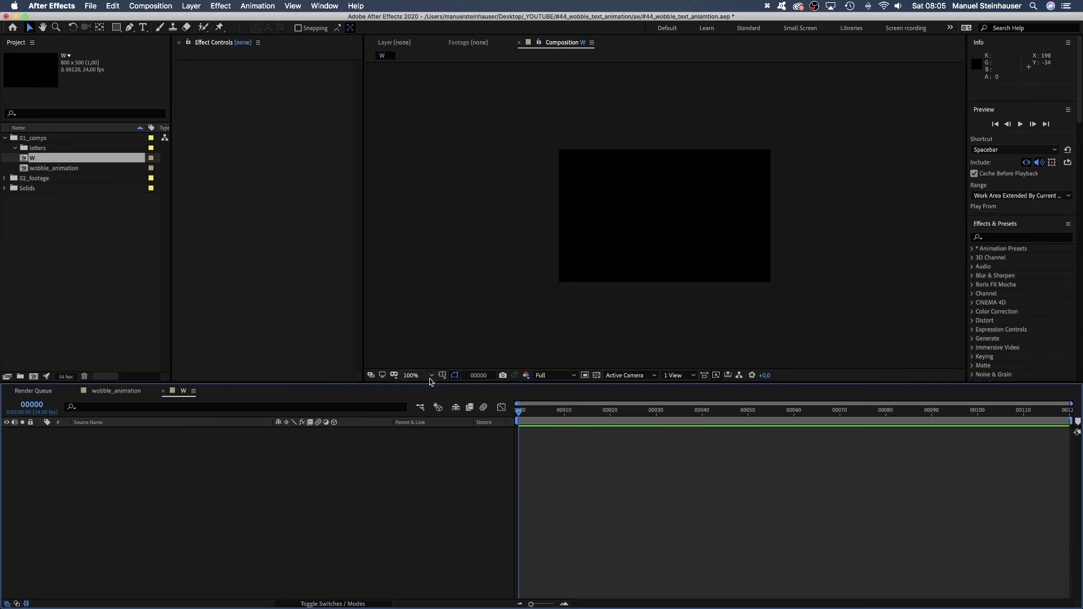
left_click(430, 379)
left_click(436, 507)
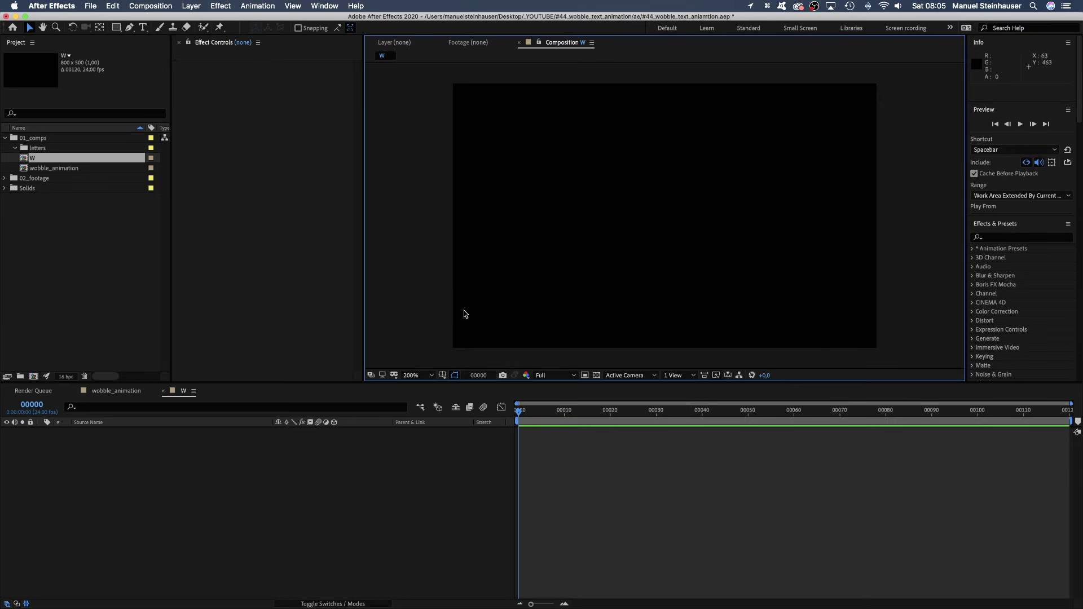
Set the Type tool to the HWT Gothic Round font at 400 px
left_click(143, 27)
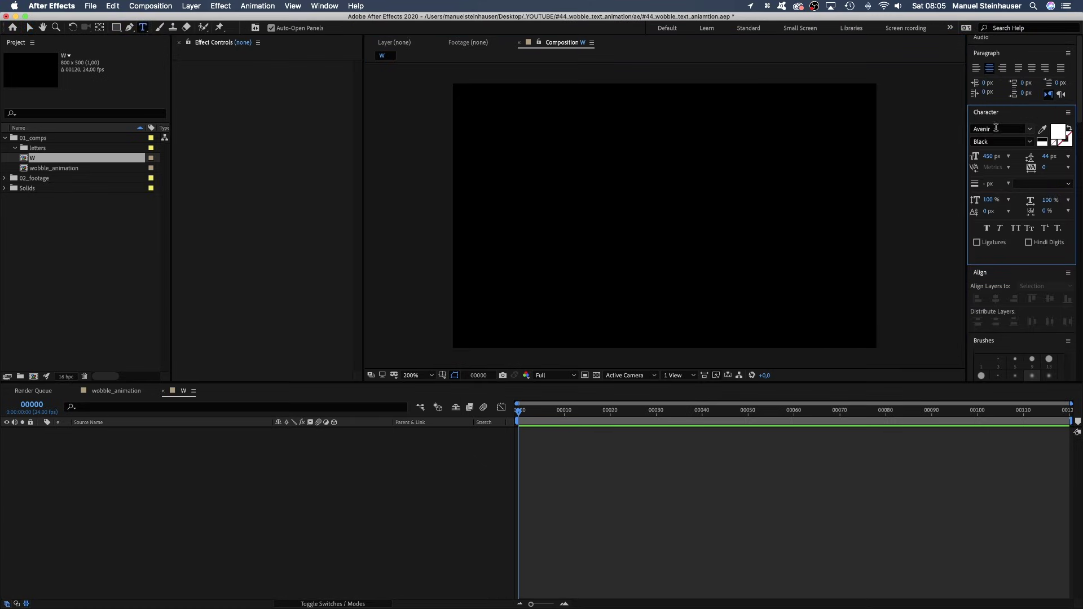
left_click(984, 129)
type("HWT")
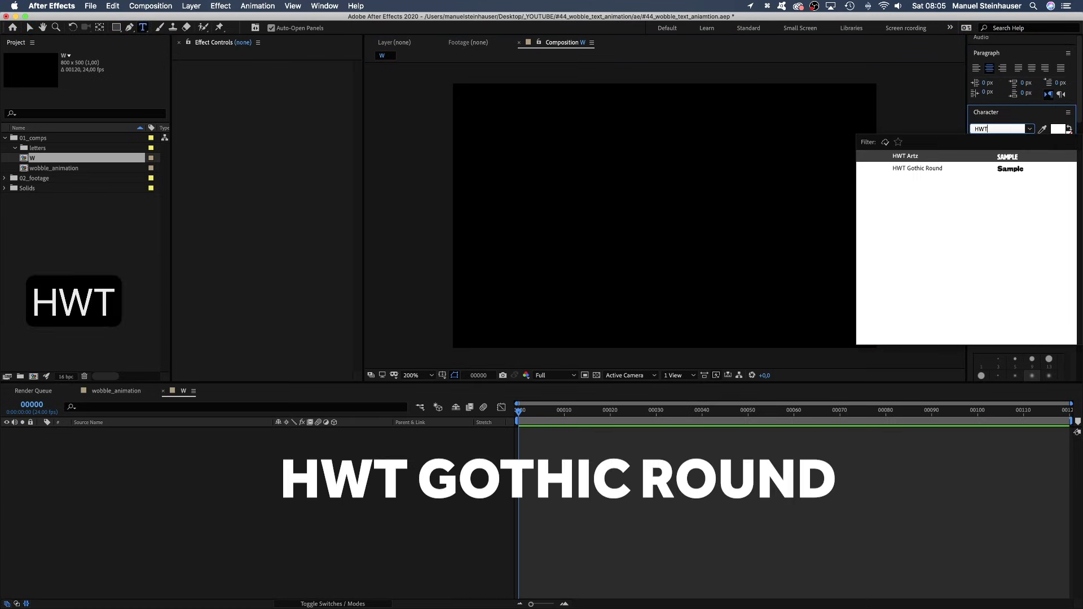
left_click(928, 169)
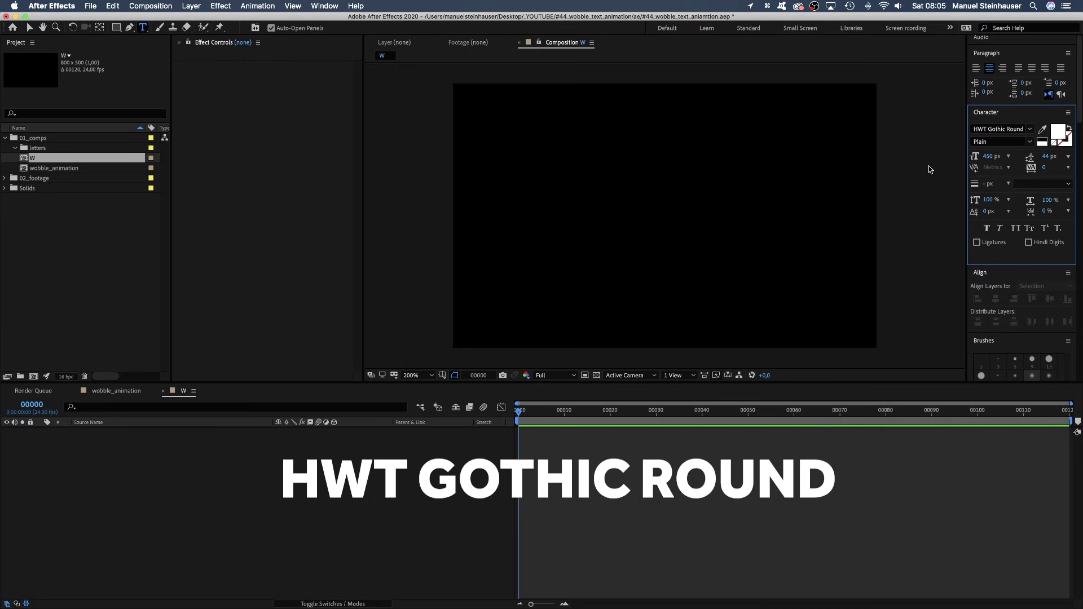
left_click(991, 156)
type("400")
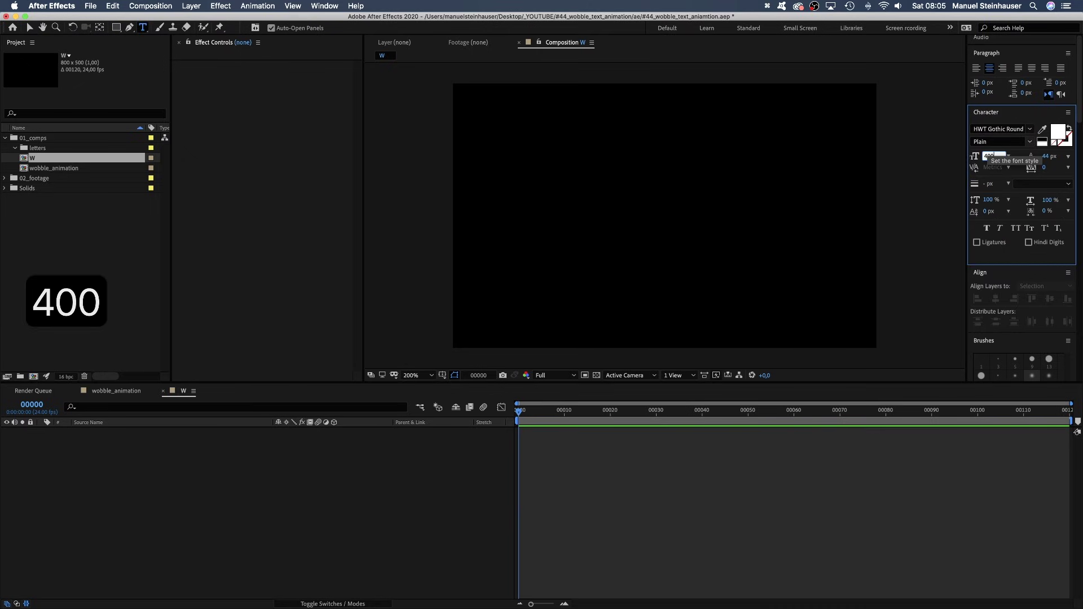
key("Return")
Type a W, drag it to the composition centre, and colour it golden yellow
left_click(603, 233)
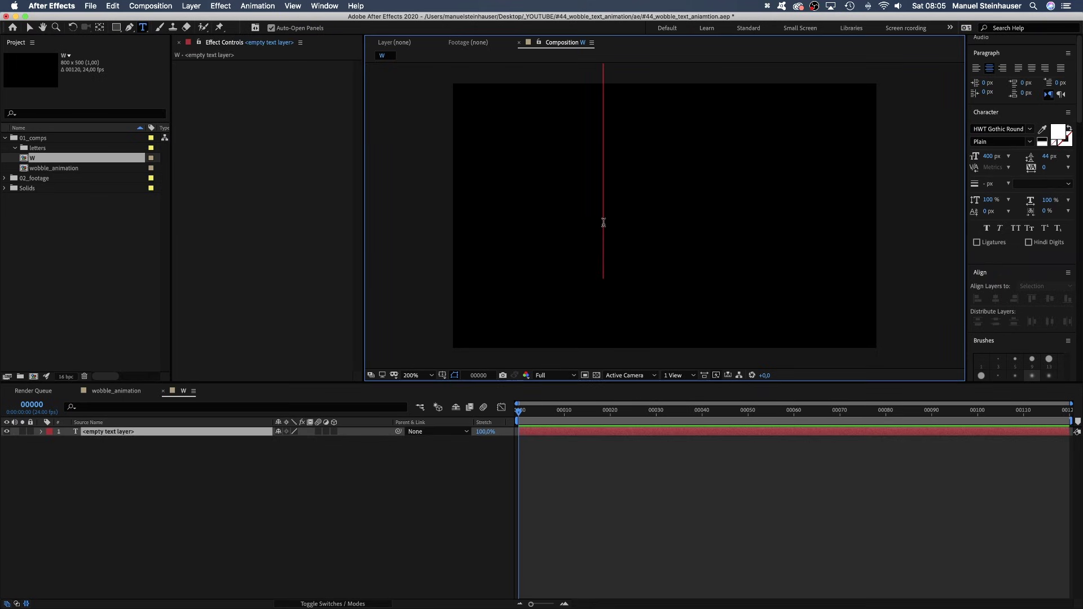
type("W")
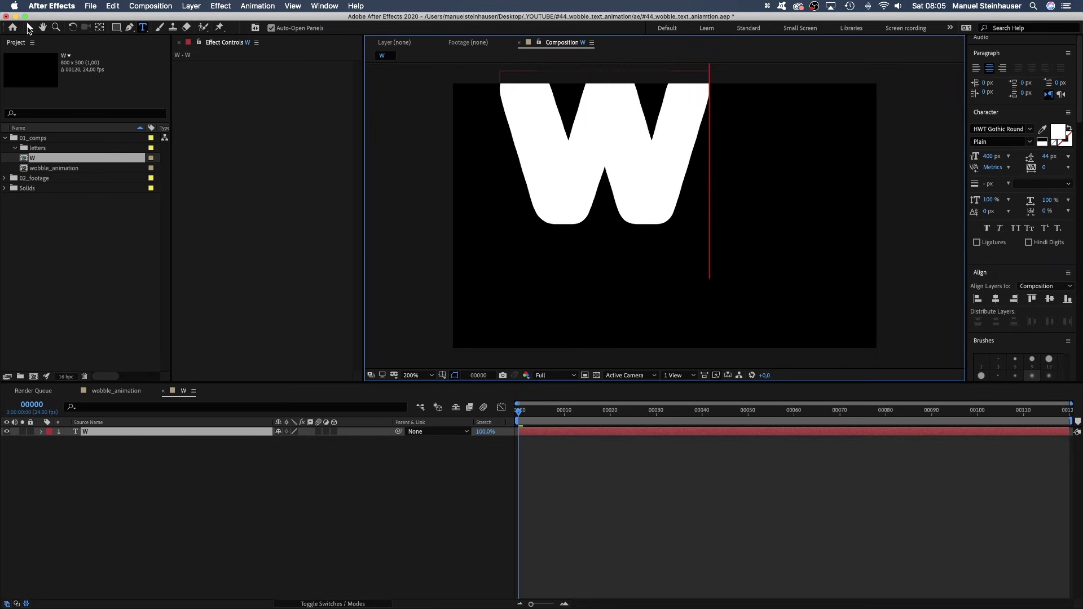
left_click(30, 28)
left_click_drag(661, 181, 699, 236)
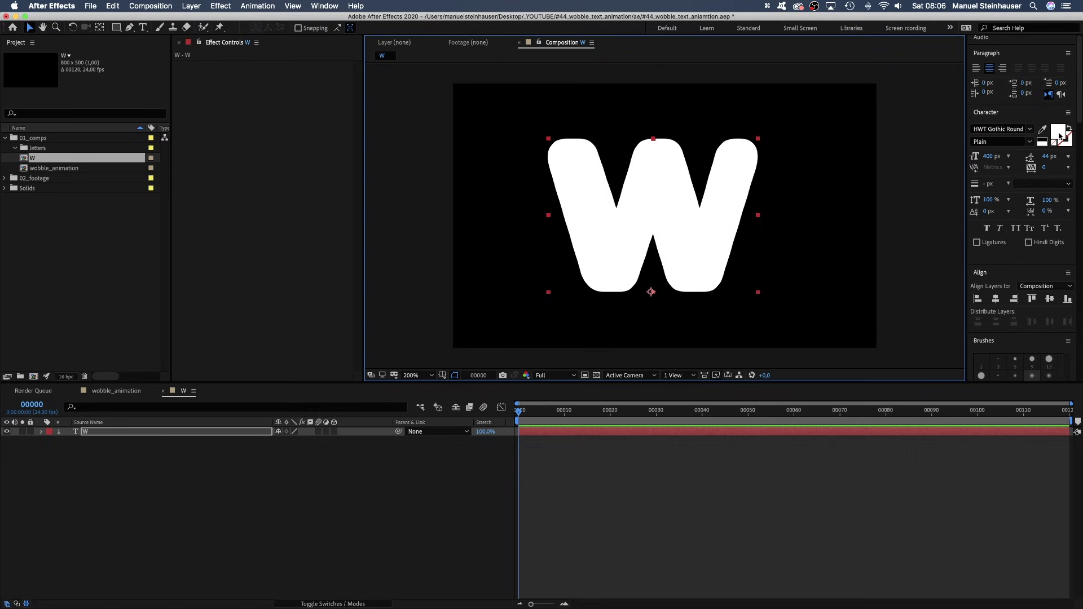
left_click(1058, 134)
left_click_drag(223, 413, 143, 420)
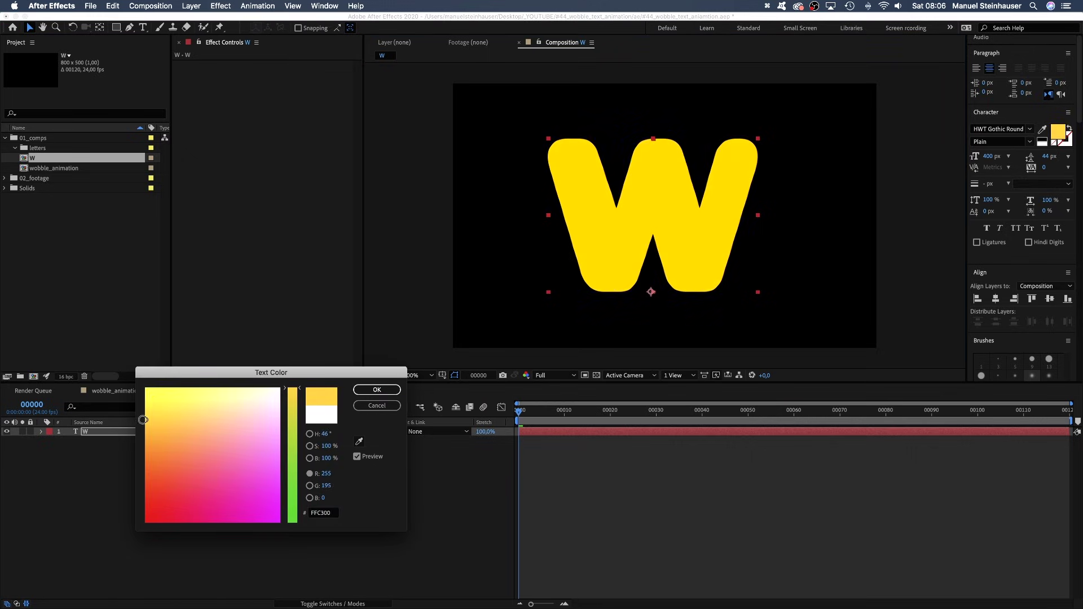
Keep the yellow colour, align the W bottom and horizontal centre, and move its anchor to its base
left_click(373, 390)
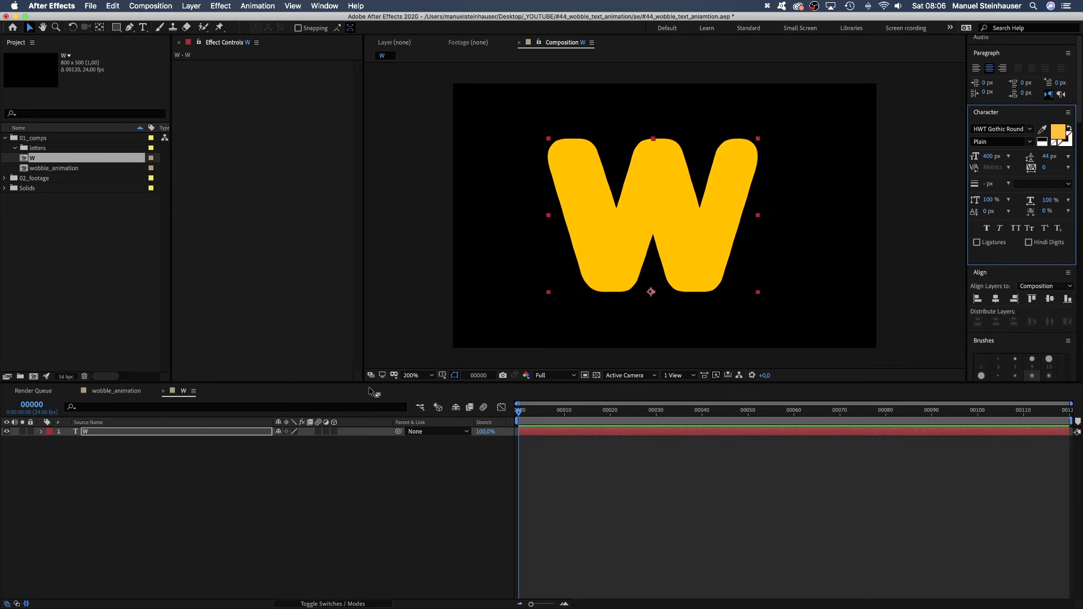
left_click(1068, 300)
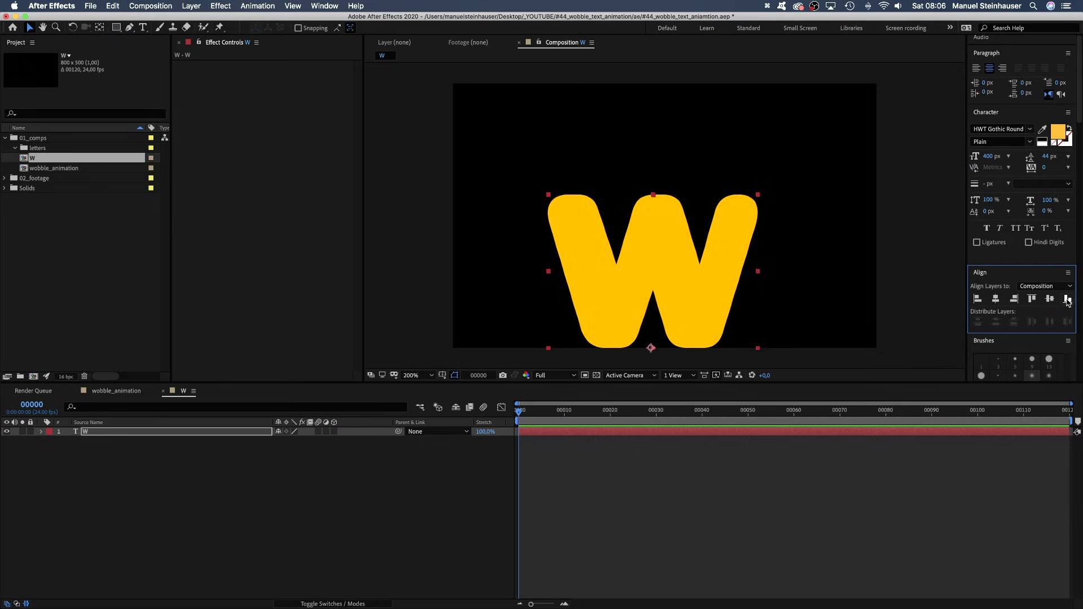
left_click(995, 300)
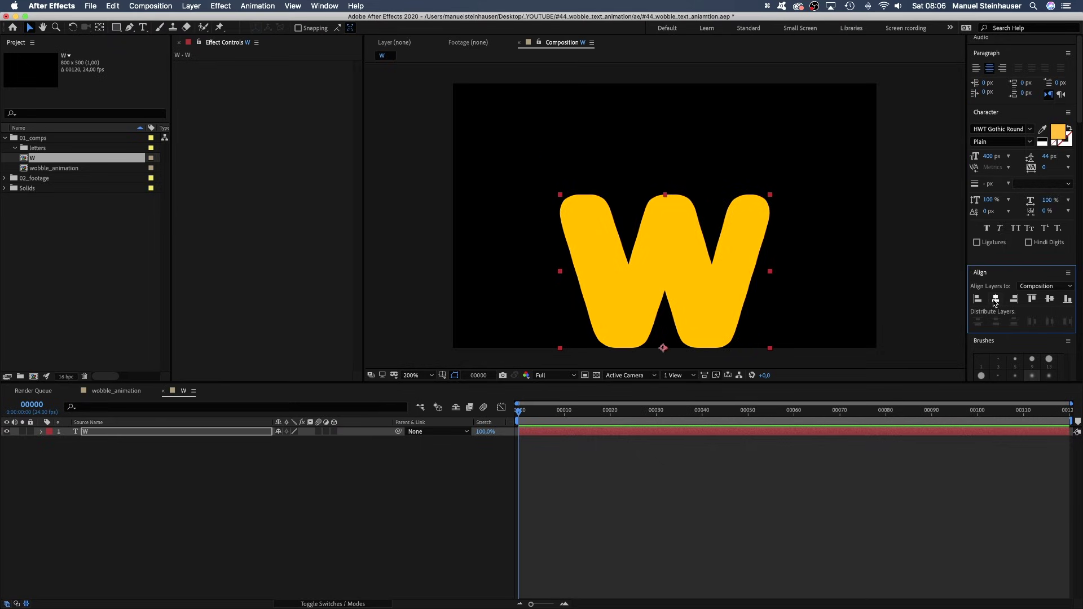
left_click(99, 28)
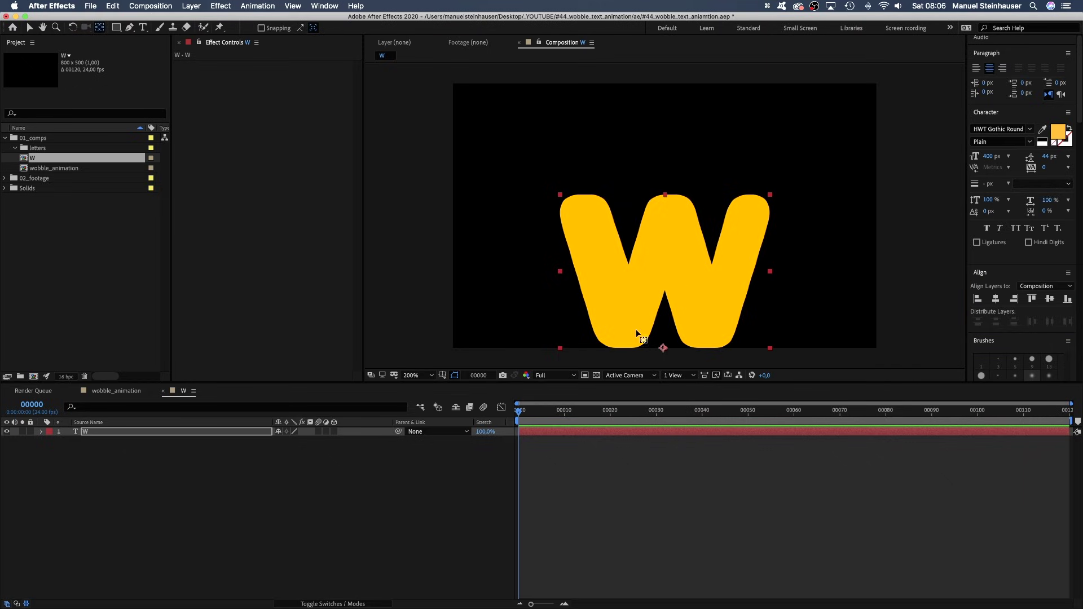
mouse_move(663, 348)
left_mouse_down()
mouse_move(696, 310)
mouse_move(667, 350)
mouse_move(773, 346)
mouse_move(685, 341)
mouse_move(706, 250)
mouse_move(664, 348)
left_mouse_up()
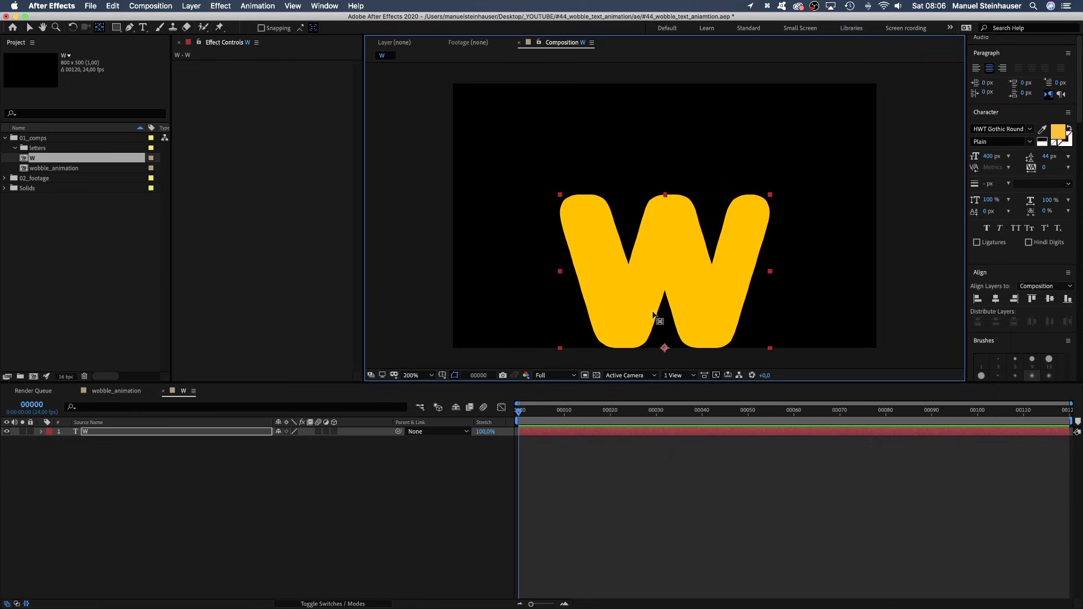
Add a Bevel and Emboss style to the W with size 60 and soften 16
left_click(30, 31)
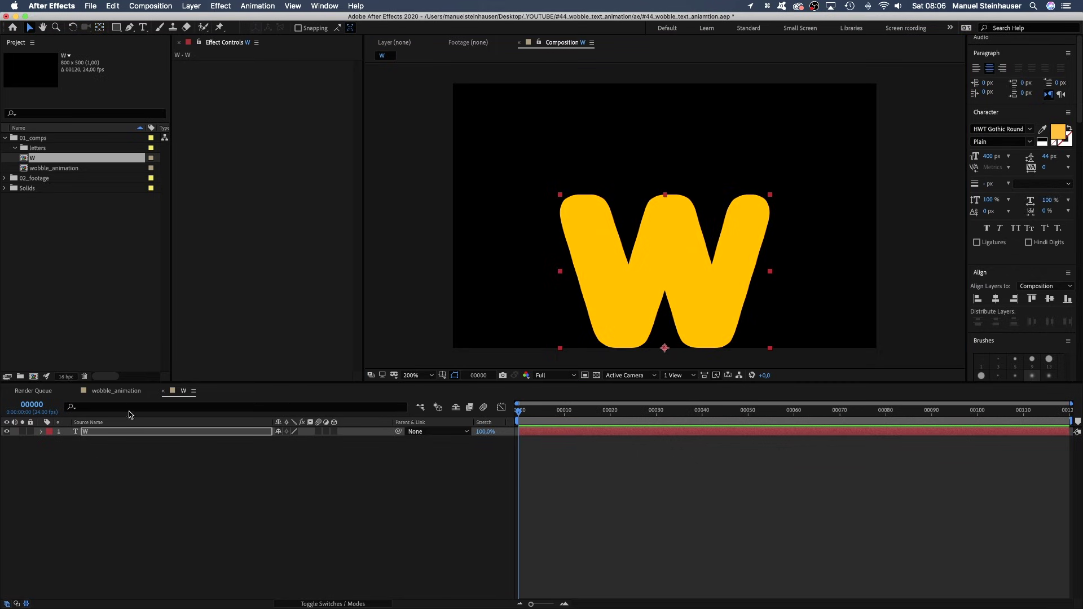
right_click(94, 435)
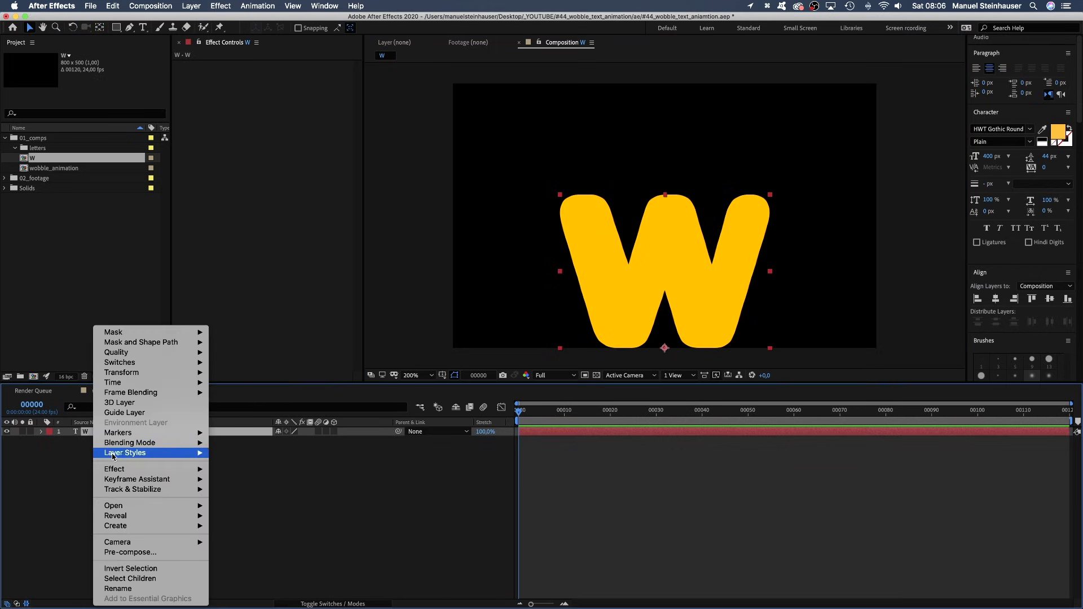
mouse_move(139, 454)
left_click(261, 531)
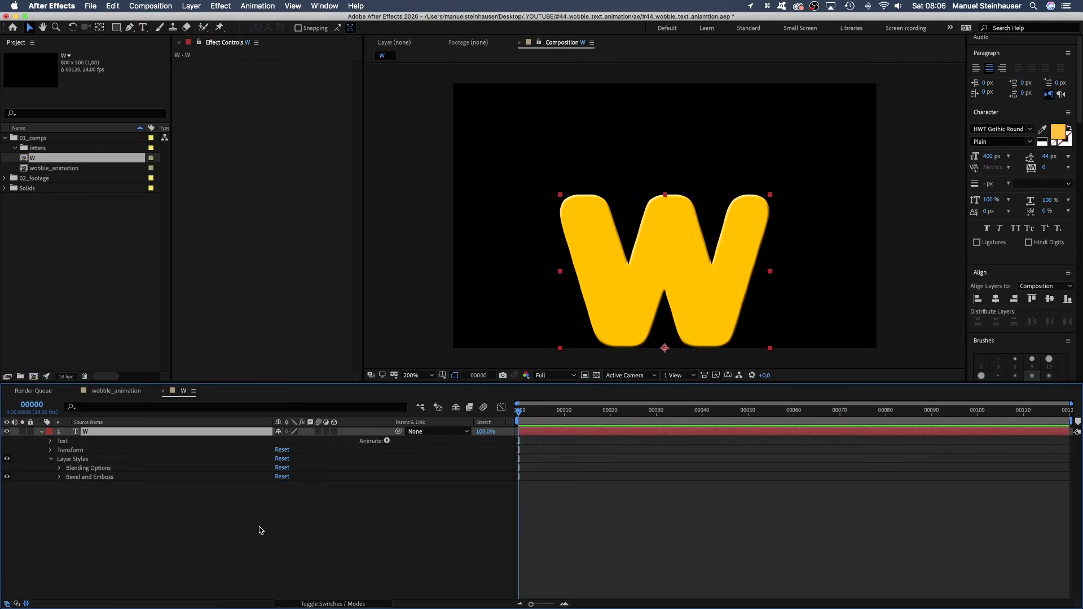
left_click(60, 477)
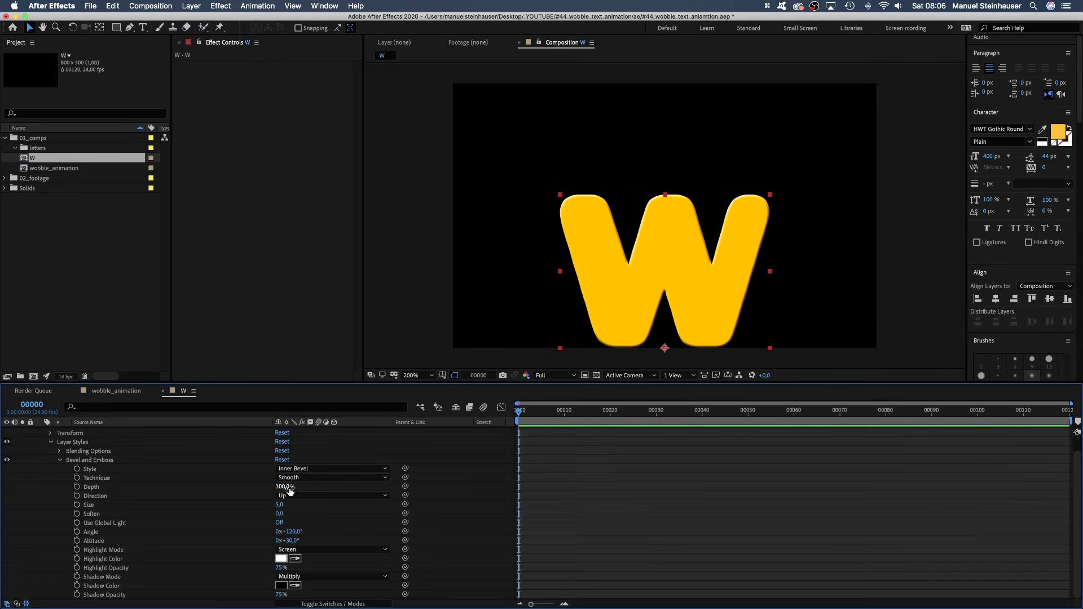
left_click(280, 505)
type("60")
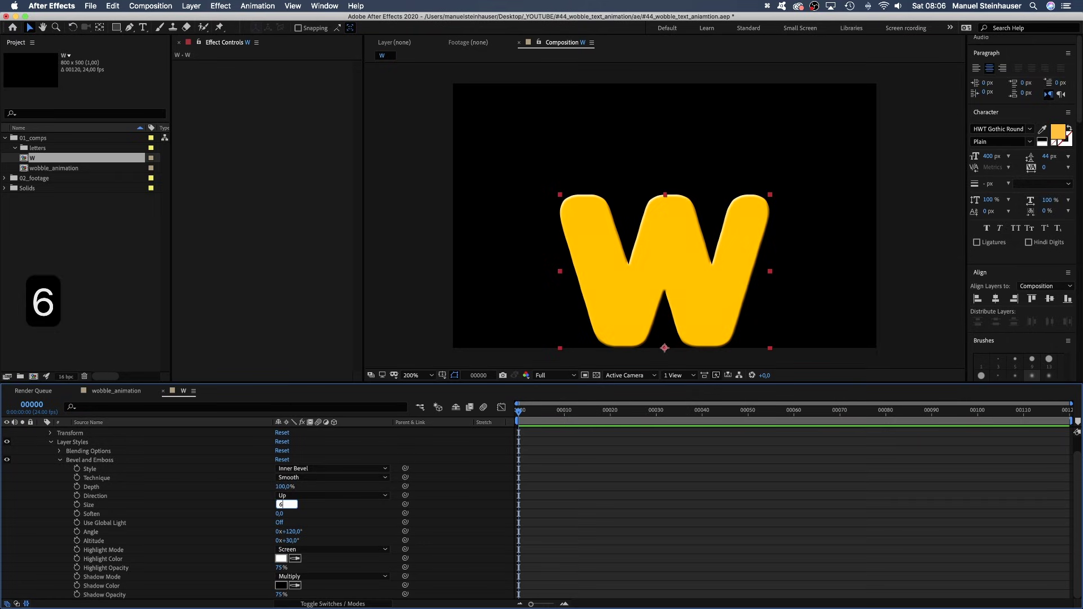
key("Return")
left_click(278, 513)
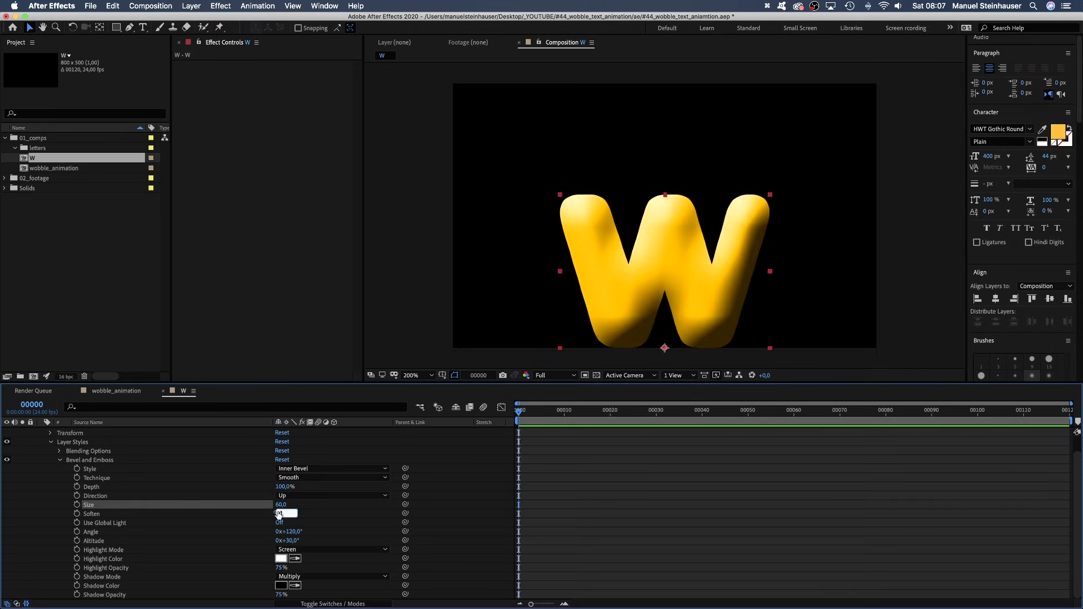
type("16")
key("Return")
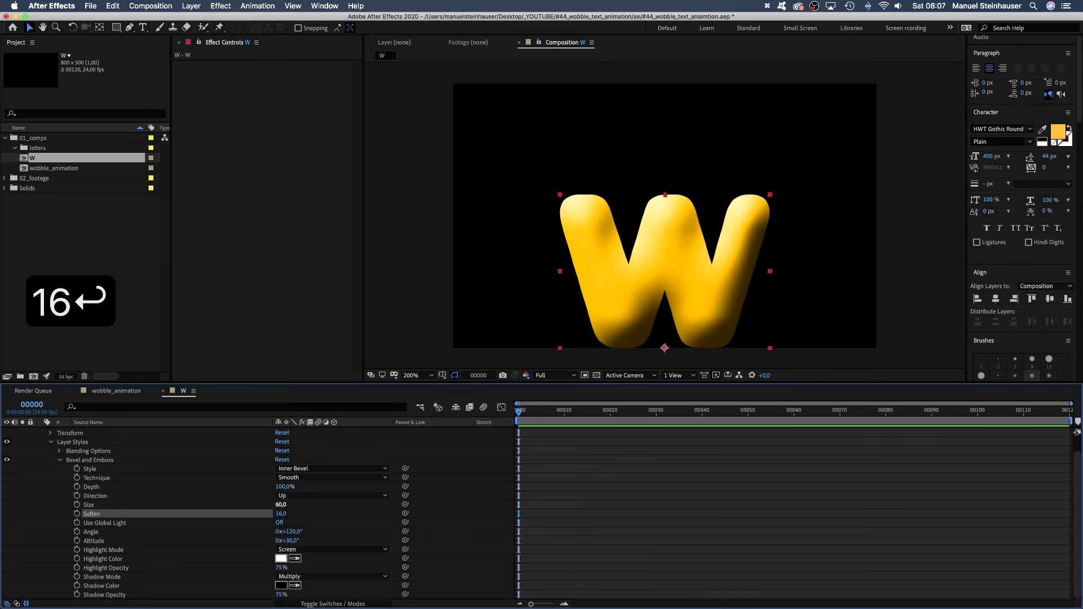
Set the bevel highlight colour to pale yellow and the shadow colour to magenta
left_click(280, 559)
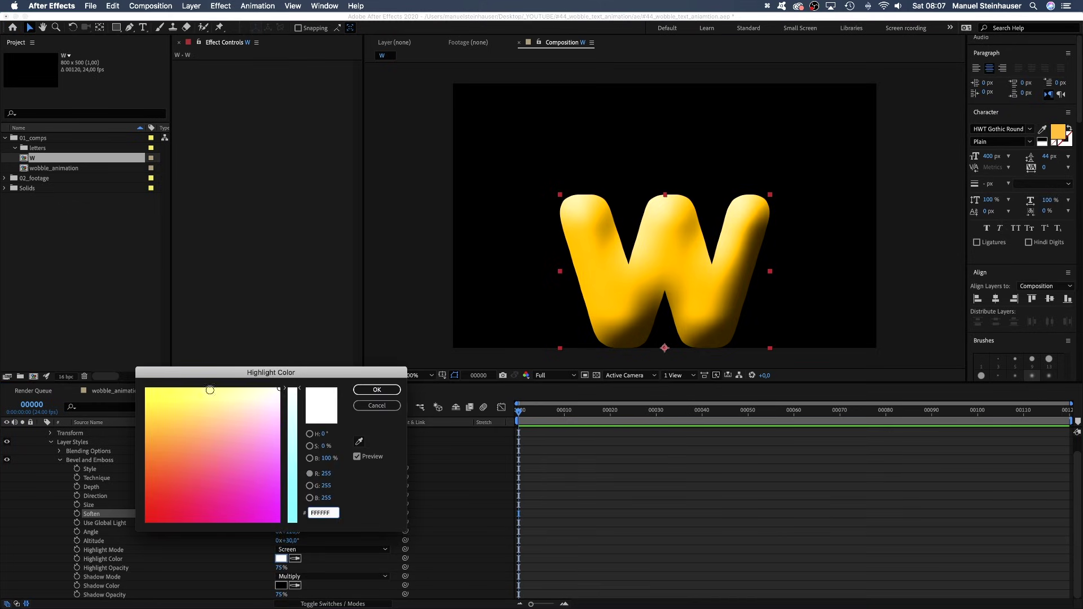
left_click_drag(210, 389, 188, 388)
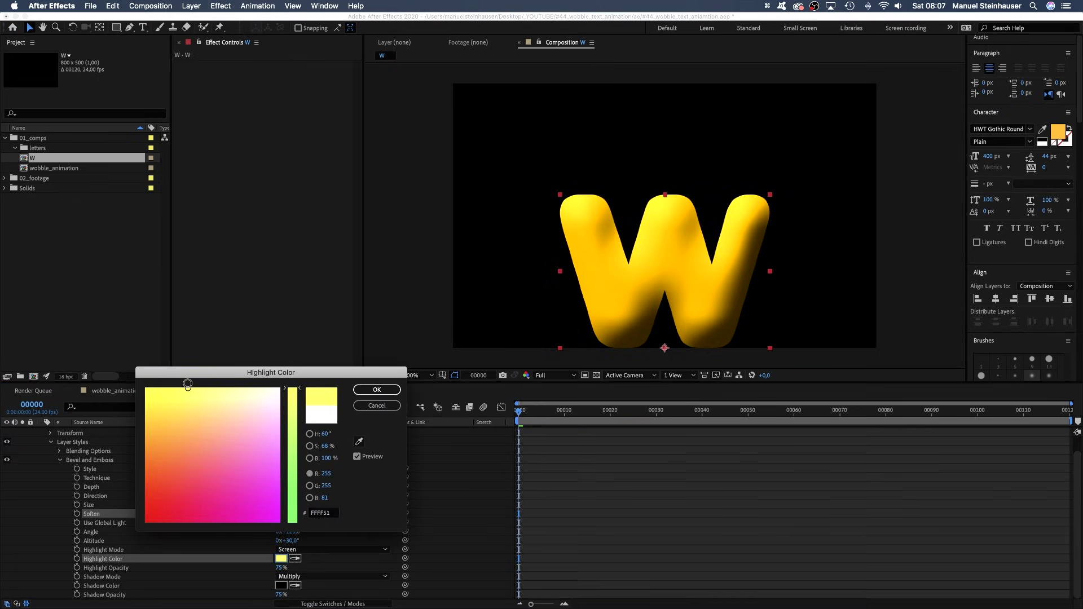
left_click(376, 390)
left_click(280, 585)
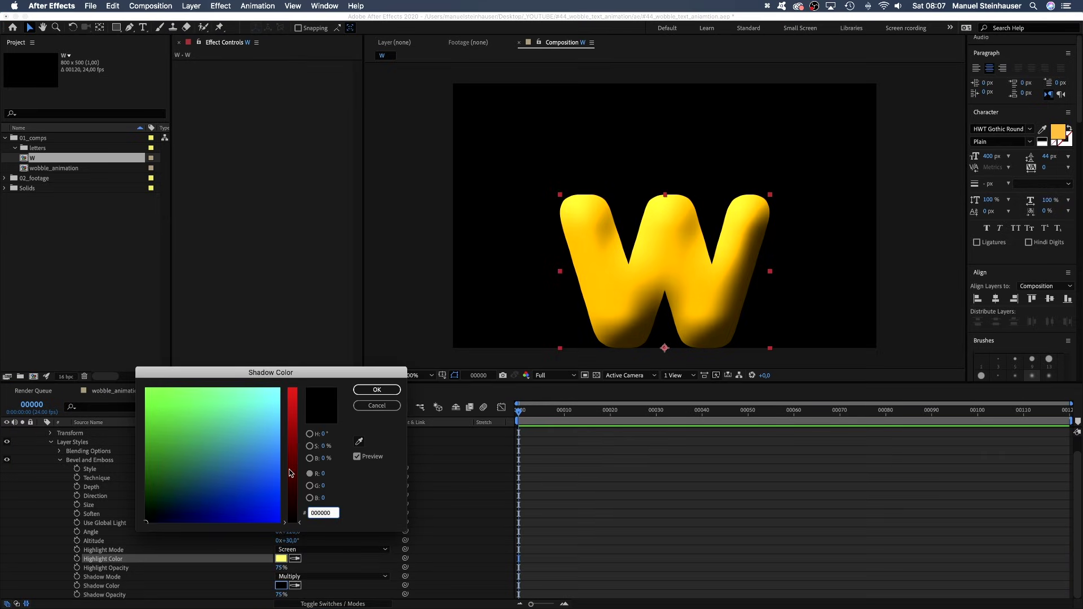
left_click(279, 521)
left_click_drag(292, 481, 292, 388)
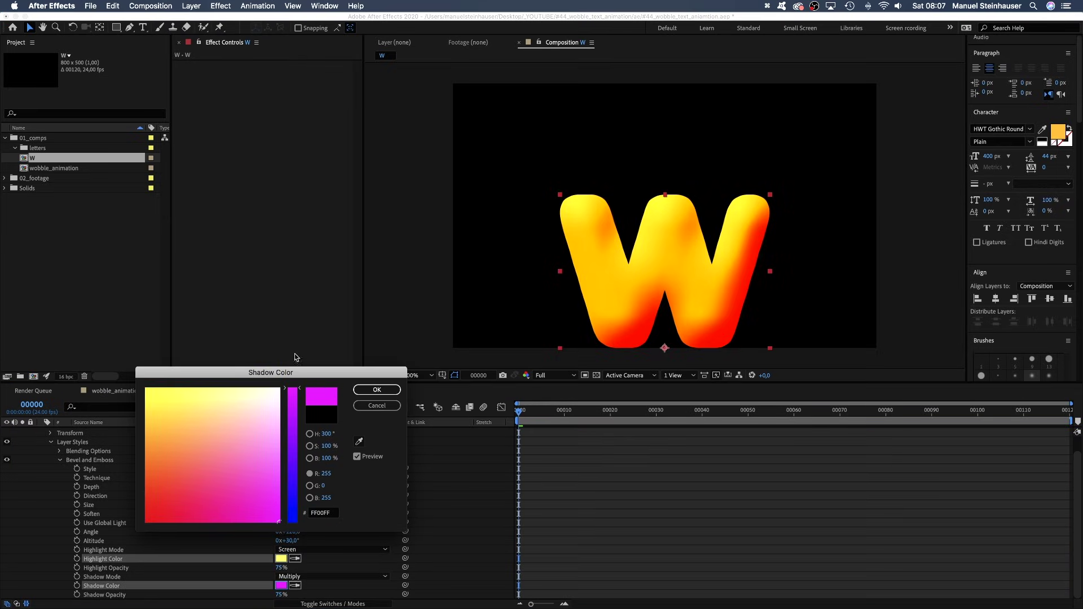
left_click(366, 389)
Add an Inner Shadow style to the W with Normal blend mode and white colour
left_click(60, 460)
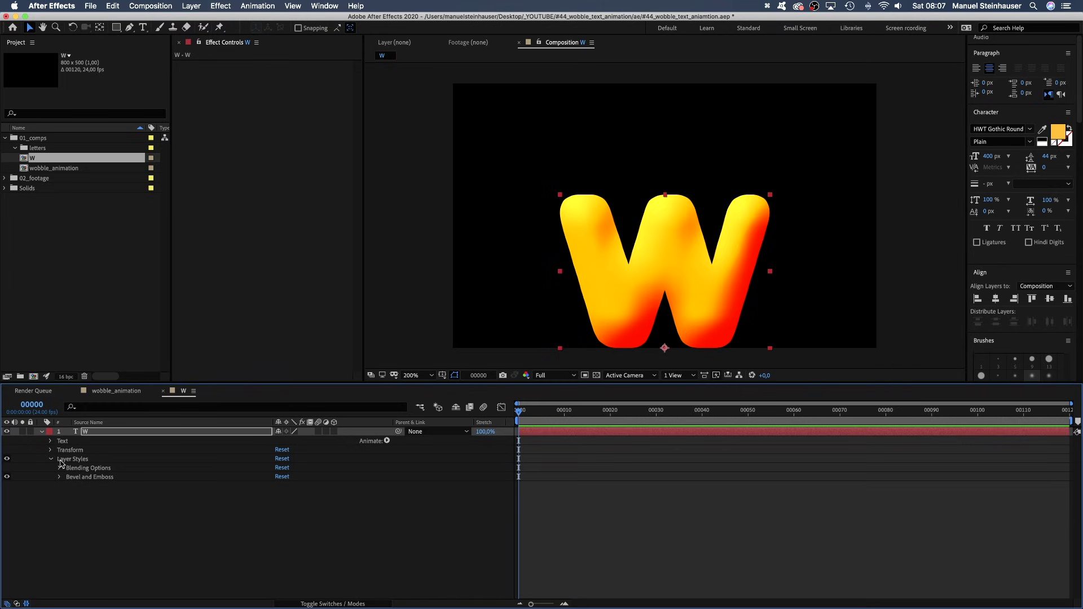
right_click(93, 436)
mouse_move(107, 453)
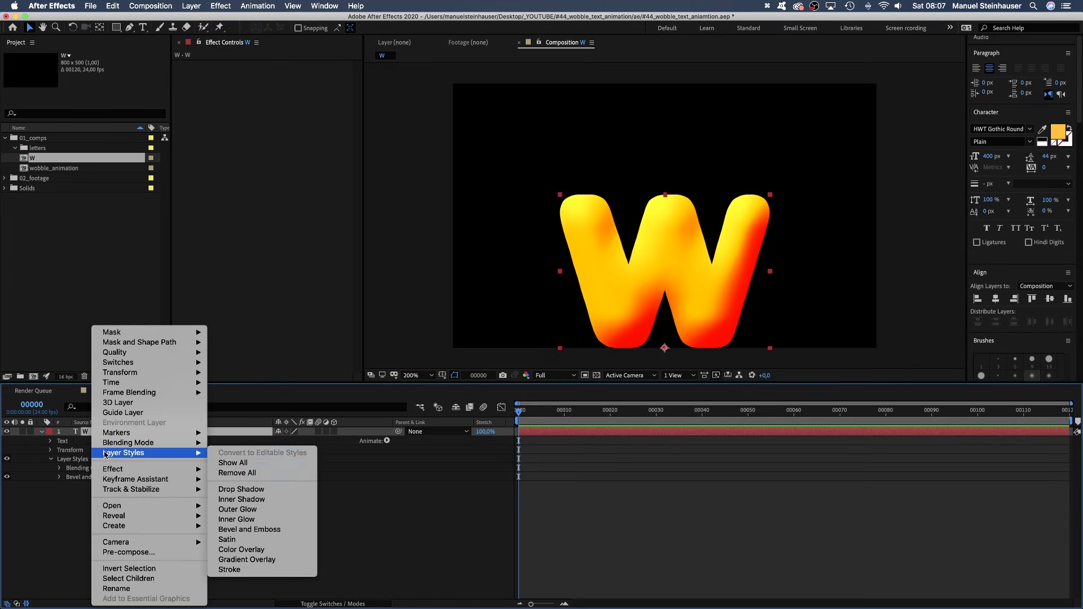
left_click(248, 499)
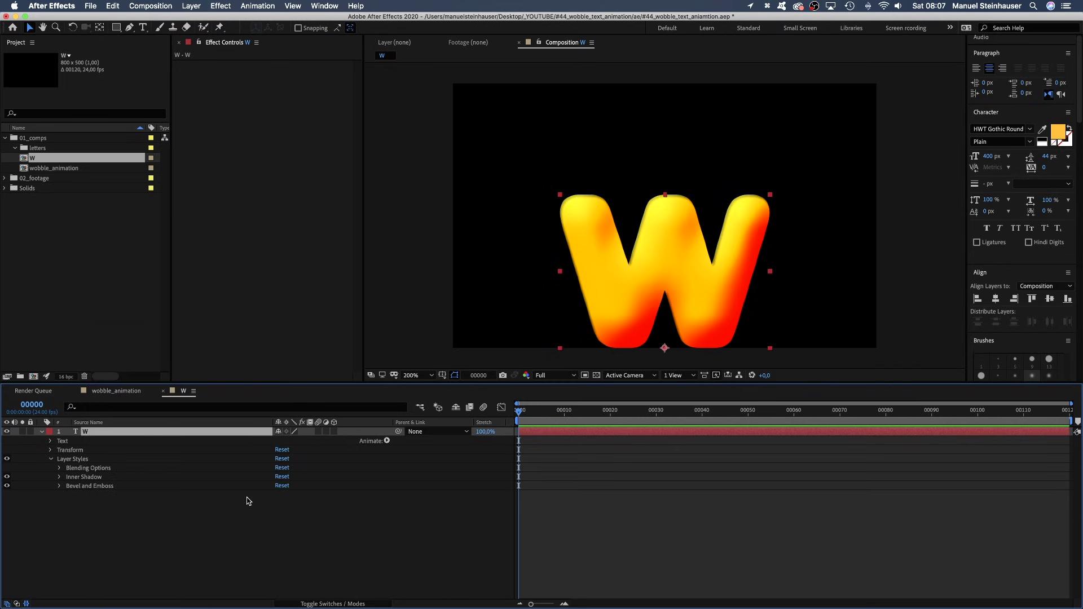
left_click(59, 477)
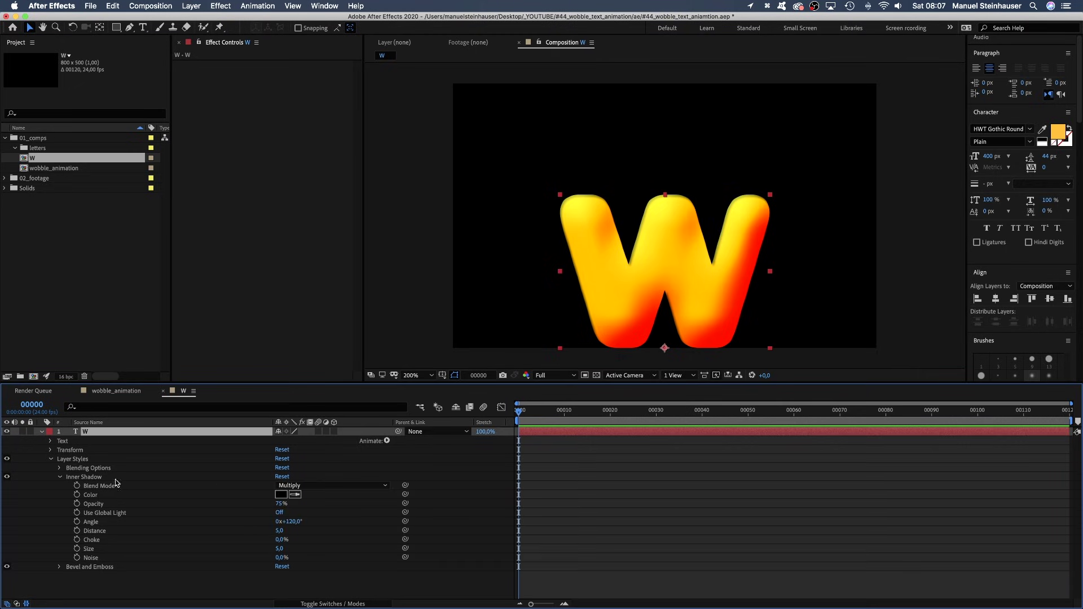
left_click(303, 486)
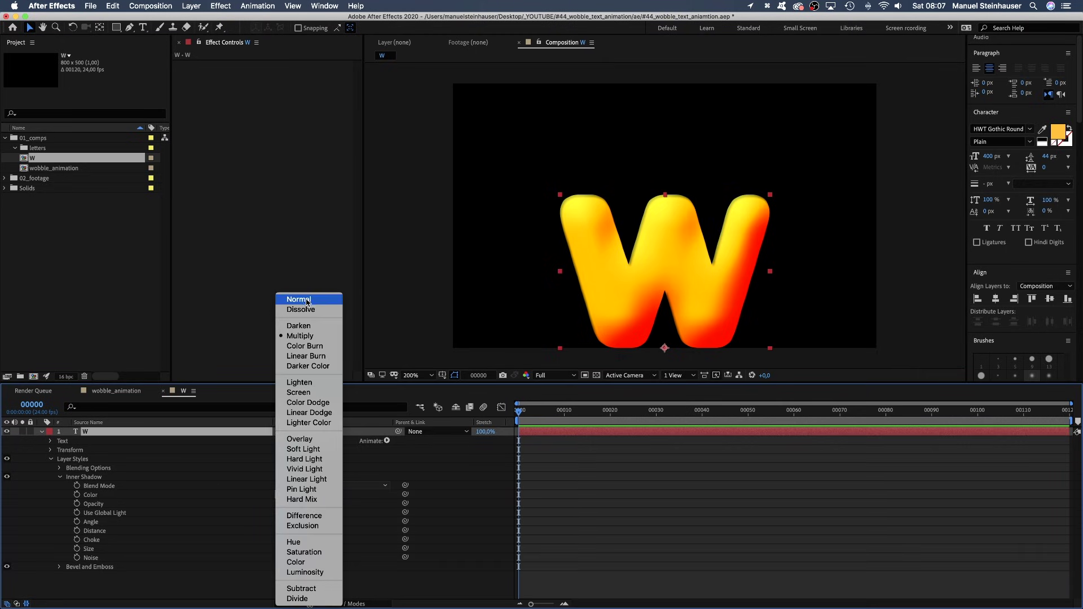
left_click(306, 300)
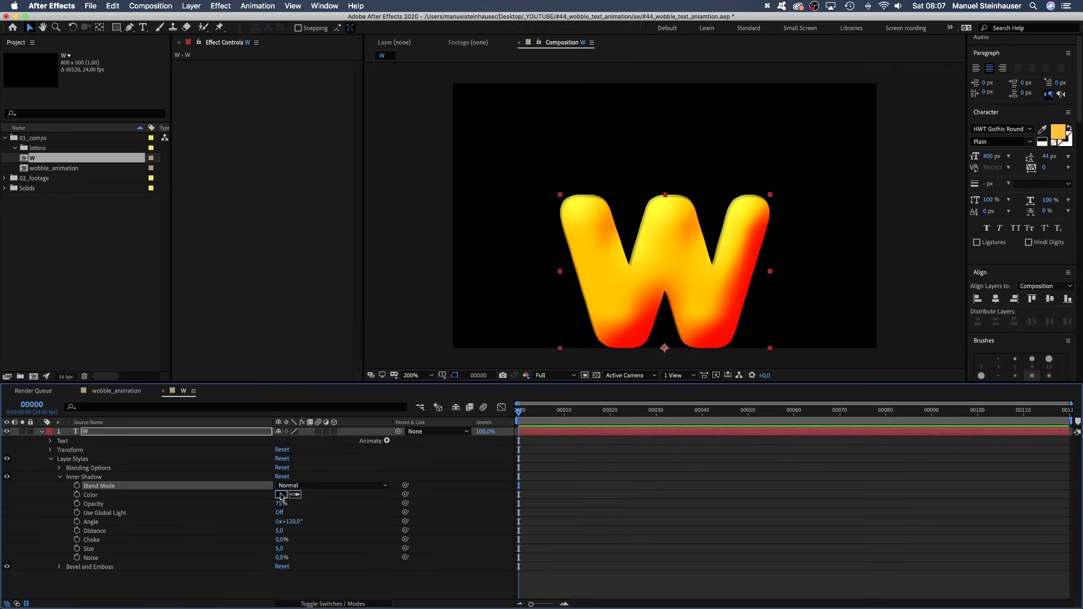
left_click(280, 496)
left_click(262, 421)
left_click_drag(292, 420, 293, 375)
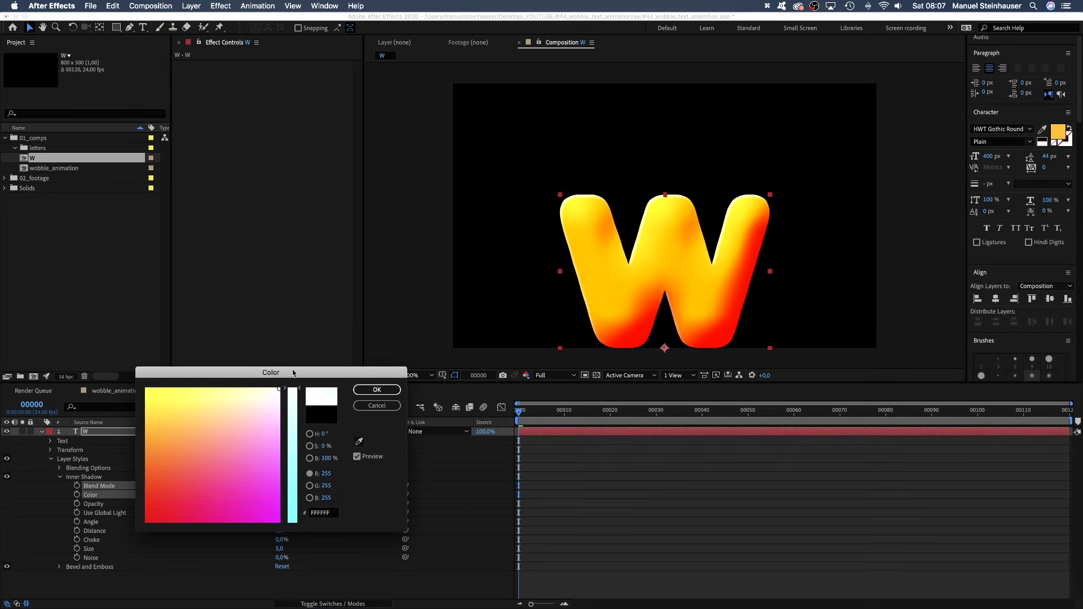
left_click(363, 391)
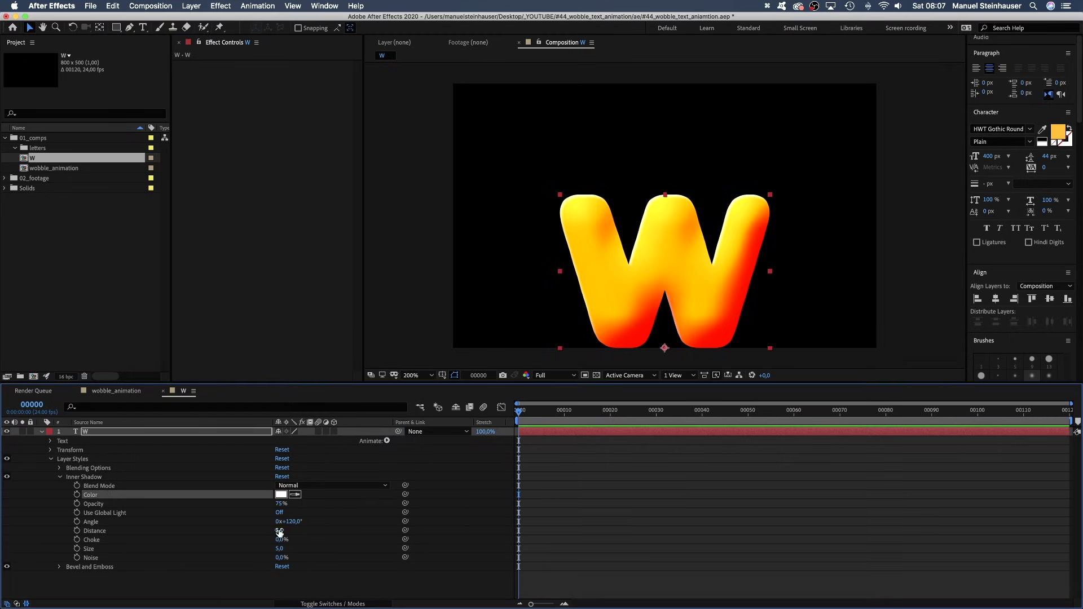
Set the inner shadow distance to 10 and noise to 70%
left_click(279, 530)
type("10")
key("Return")
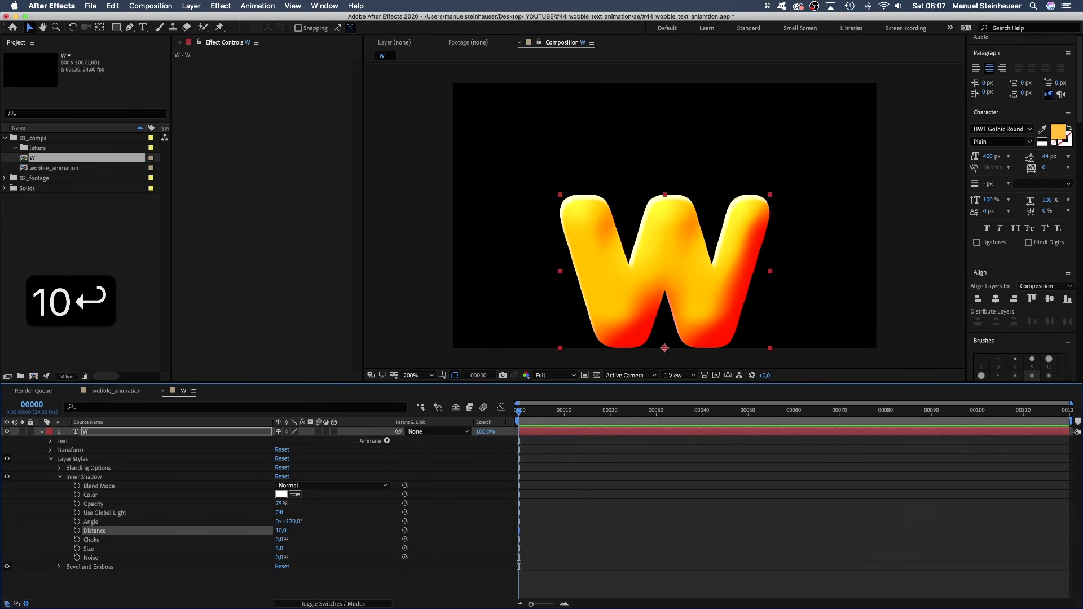
left_click(280, 557)
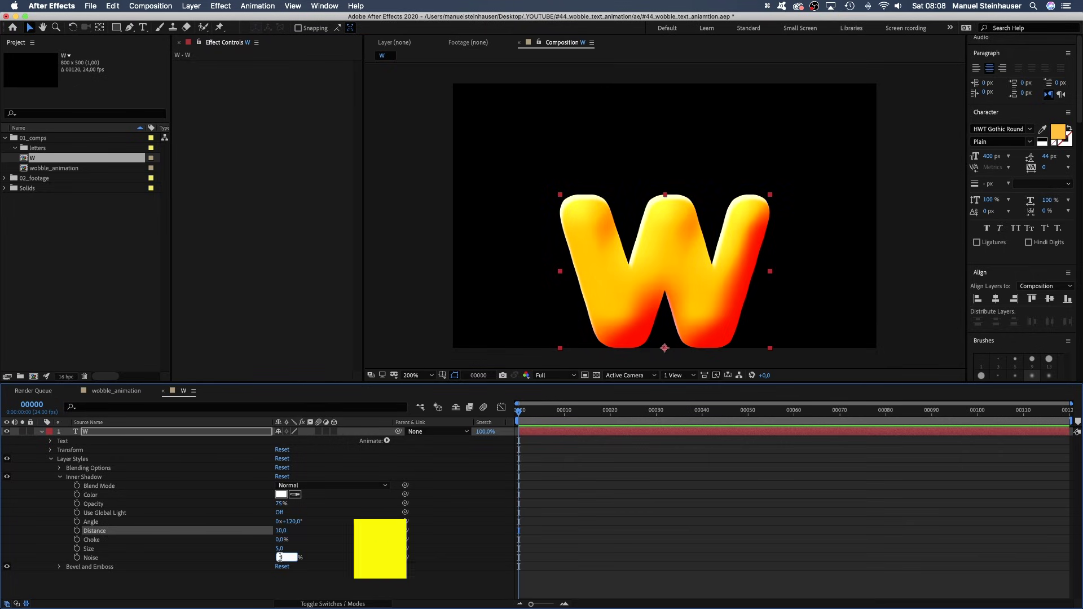
type("70")
key("Return")
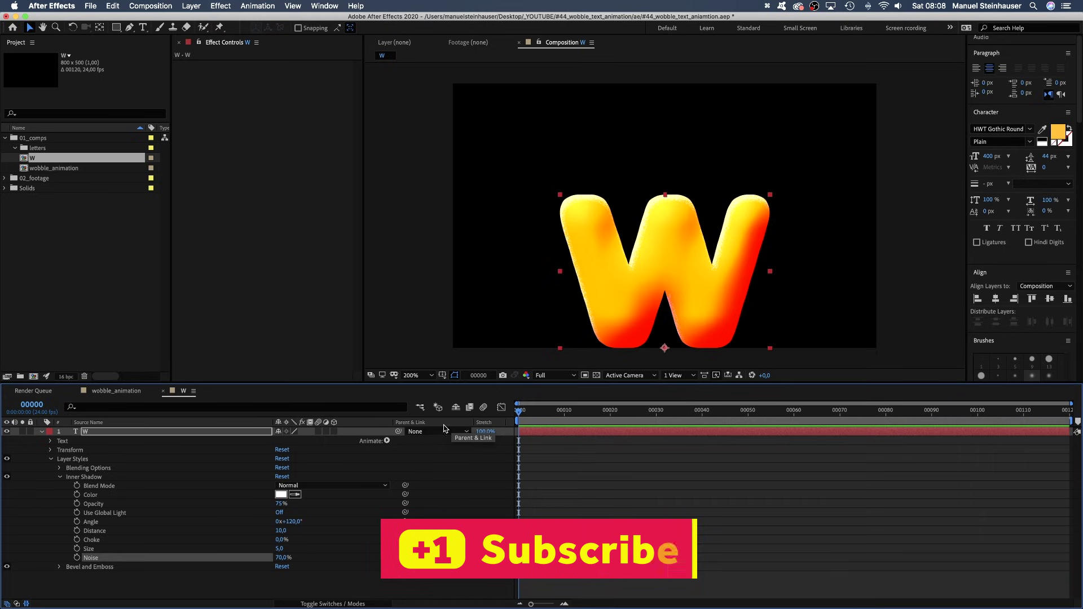
left_click(417, 375)
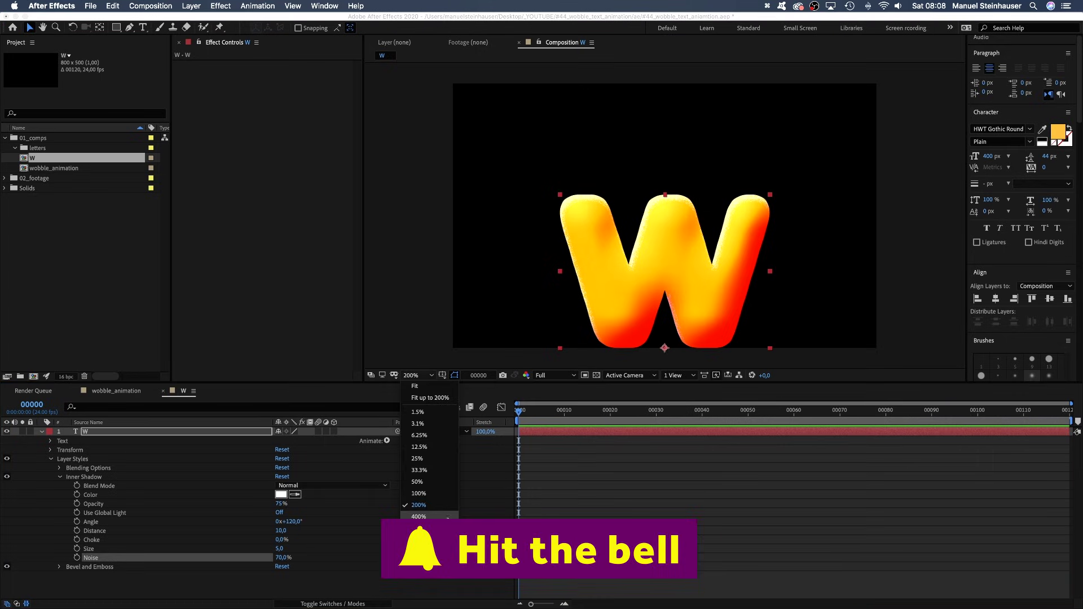
Flatten the W to 50×1% scale and set a Scale keyframe at frame 0
left_click(449, 515)
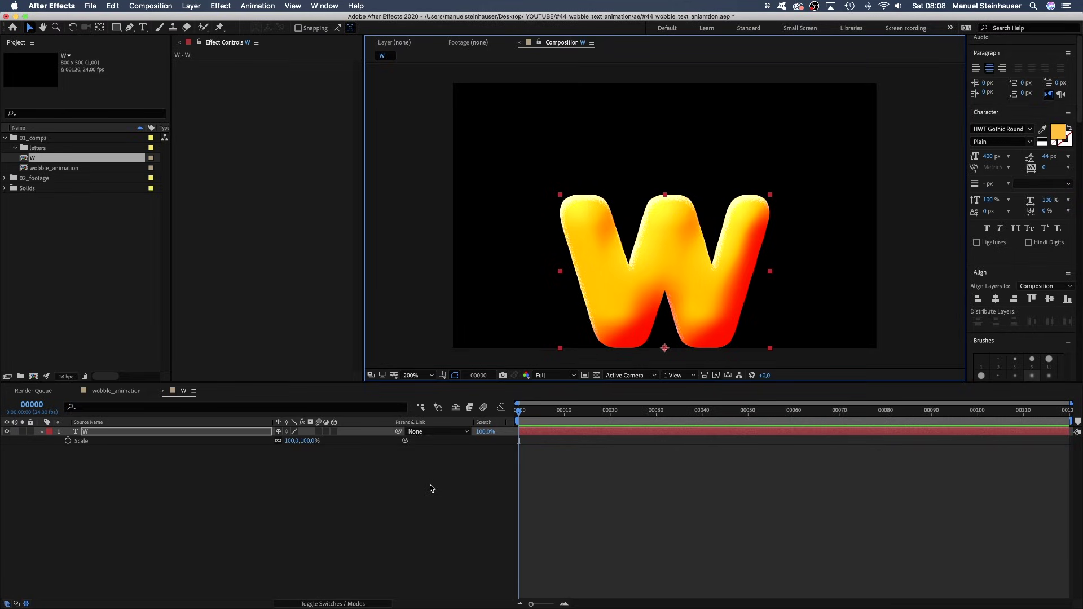
left_click(278, 443)
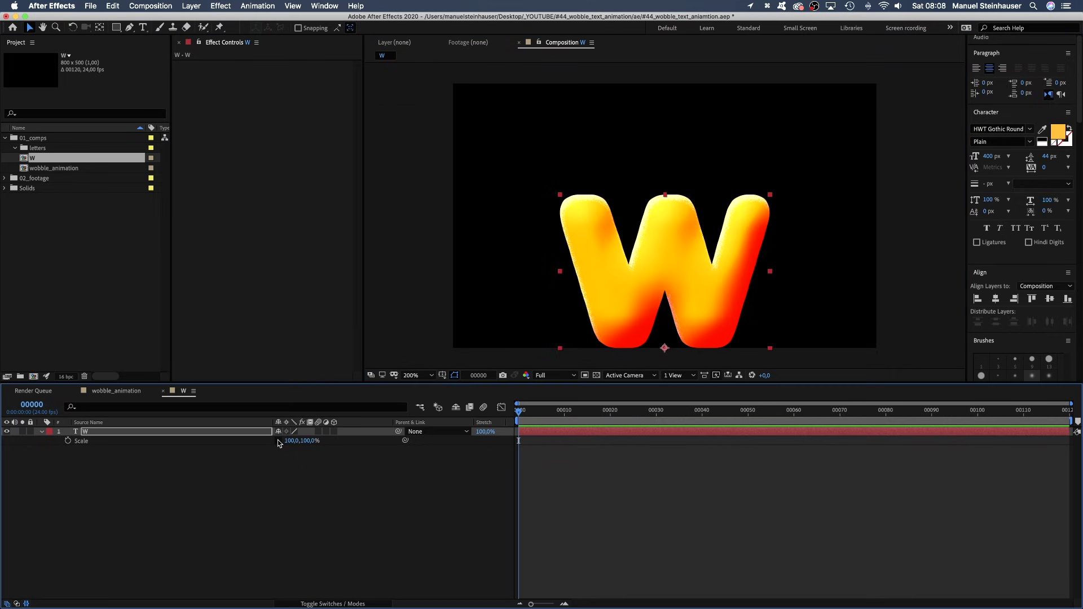
left_click(291, 441)
type("50")
key("Tab")
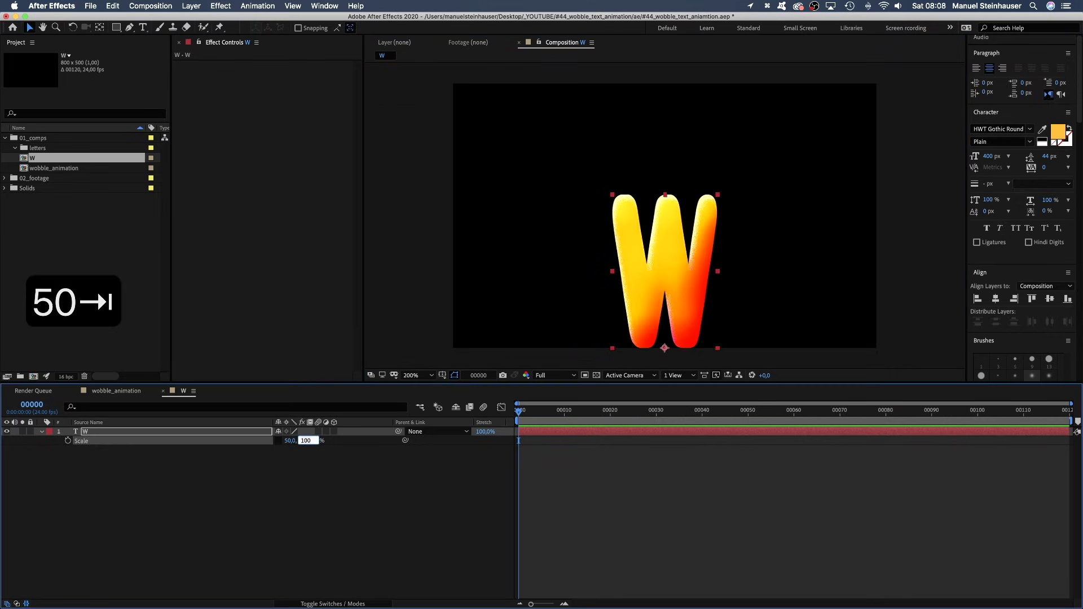
type("1")
key("Return")
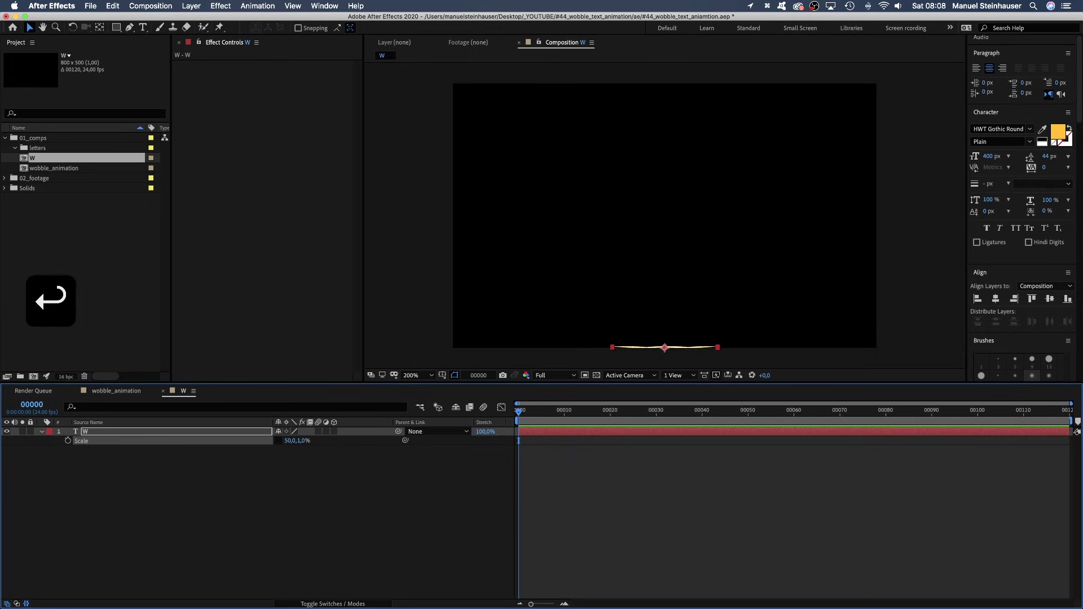
left_click(67, 440)
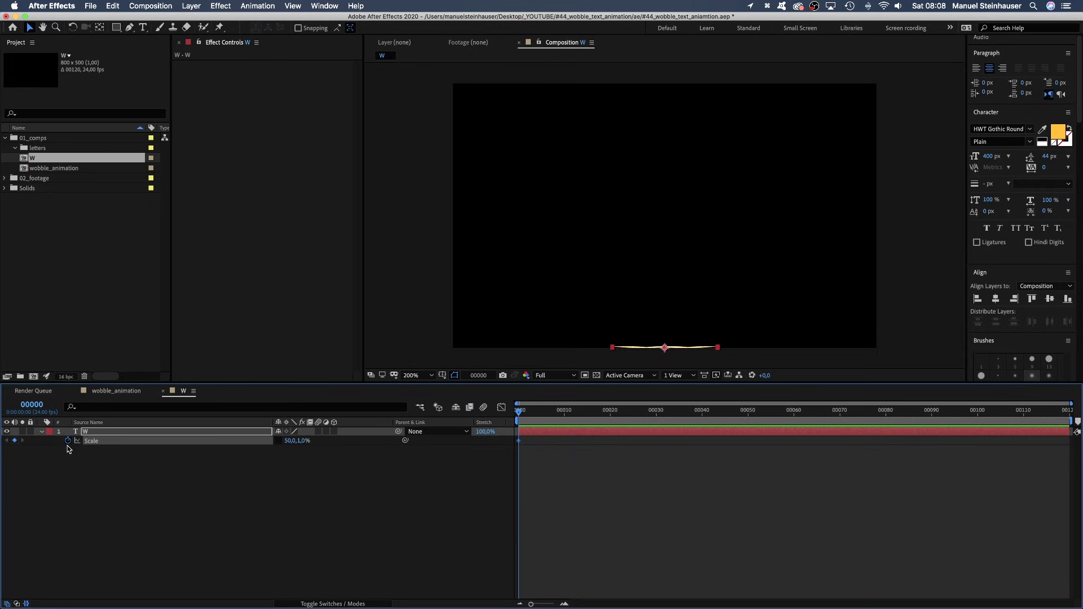
Keyframe scale 100×110% at frame 7 and 90% vertical at frame 13
left_click_drag(538, 412, 551, 413)
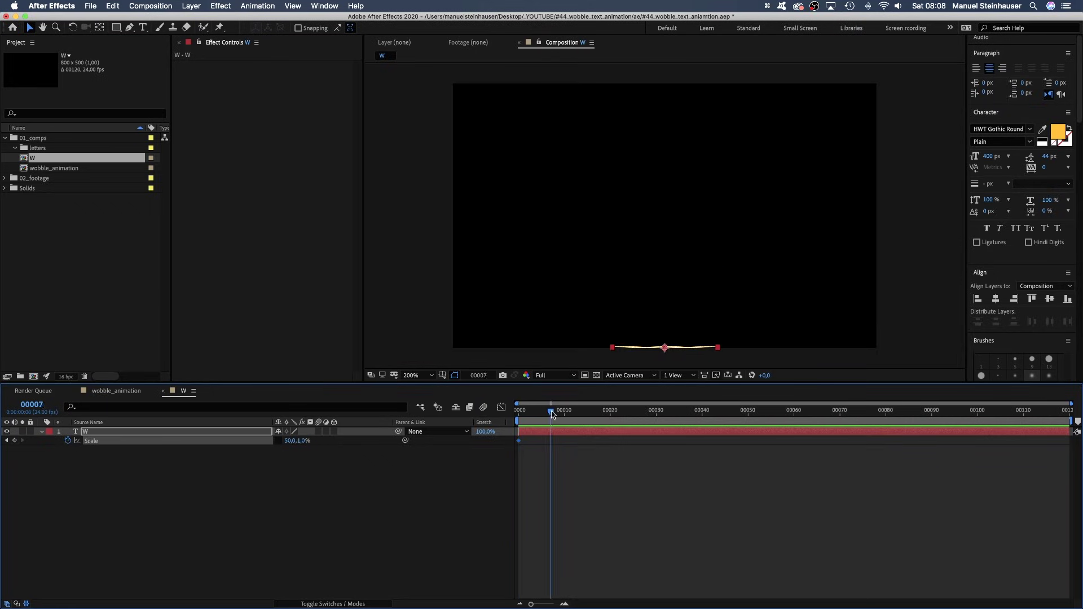
left_click(290, 440)
type("100")
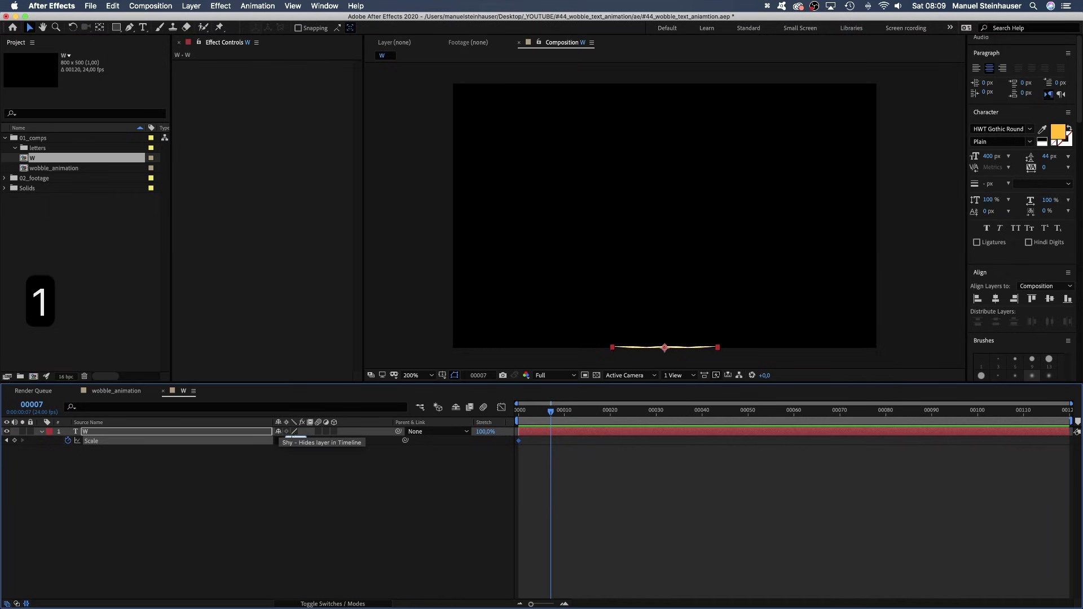
key("Tab")
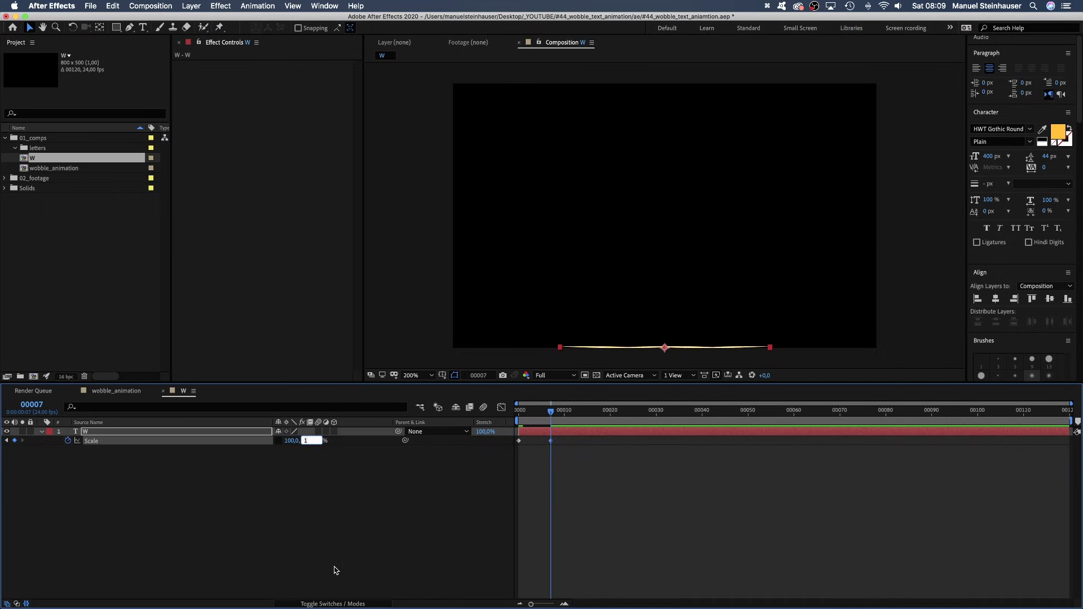
type("110")
key("Return")
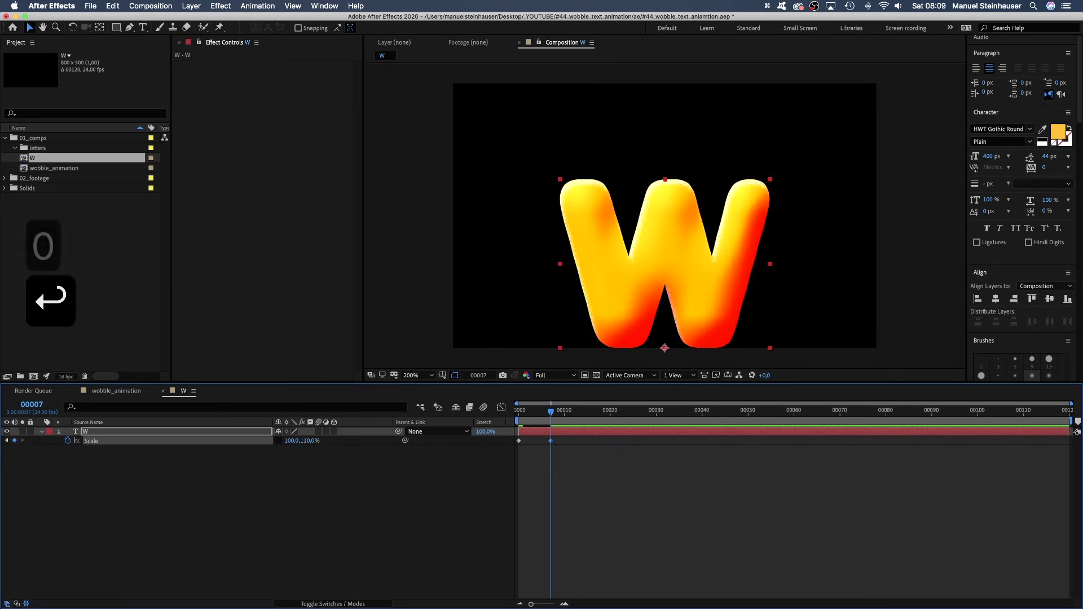
left_click_drag(553, 416, 575, 415)
left_click(308, 441)
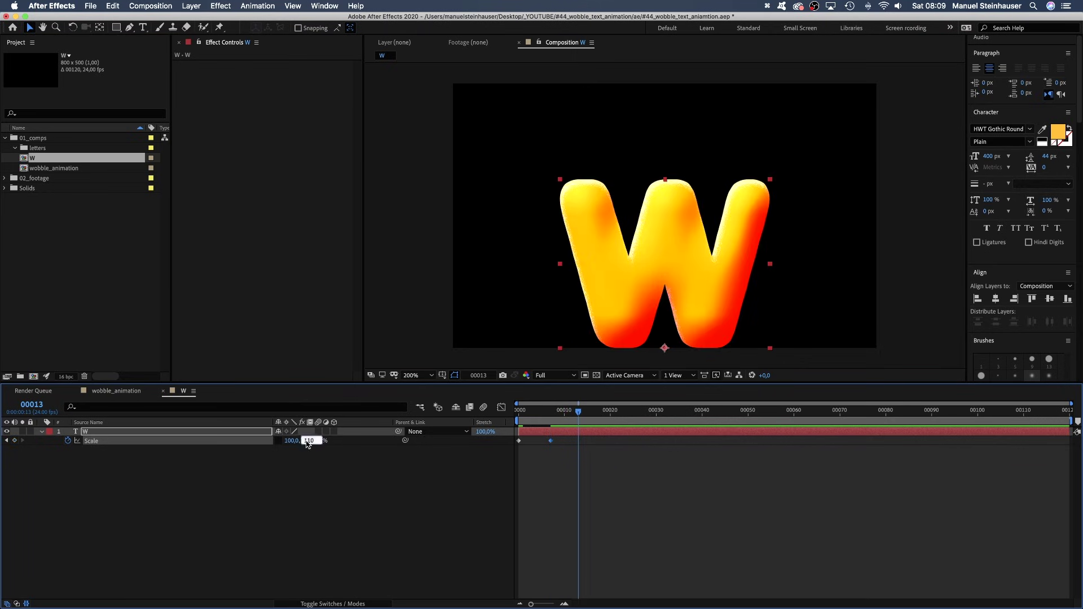
type("90")
key("Return")
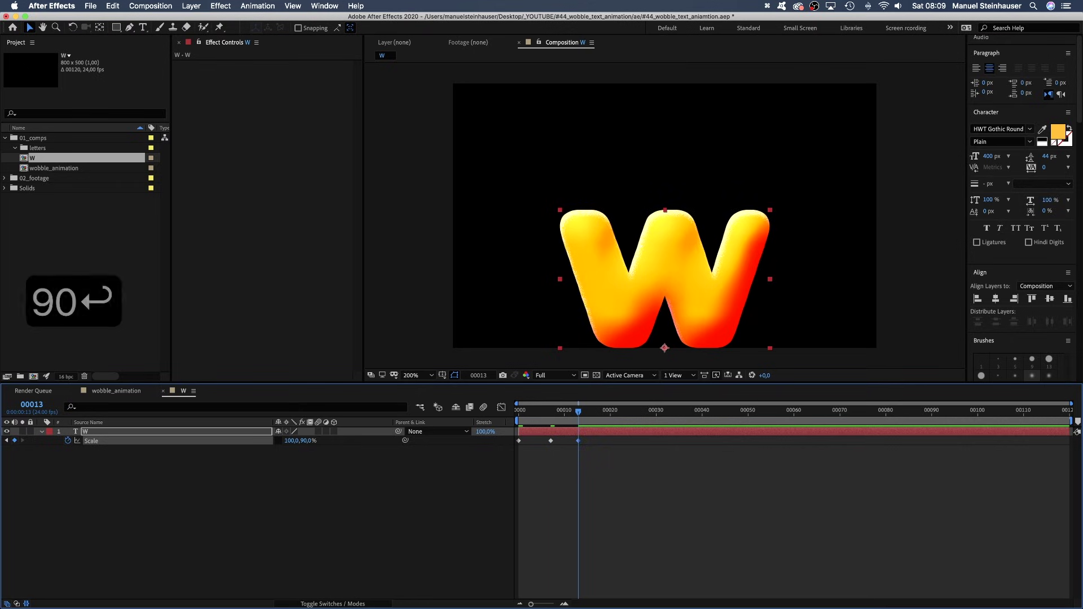
Keyframe vertical scale 105% at frame 18, 95% at frame 23, and 100% at frame 28
left_click_drag(586, 415, 604, 429)
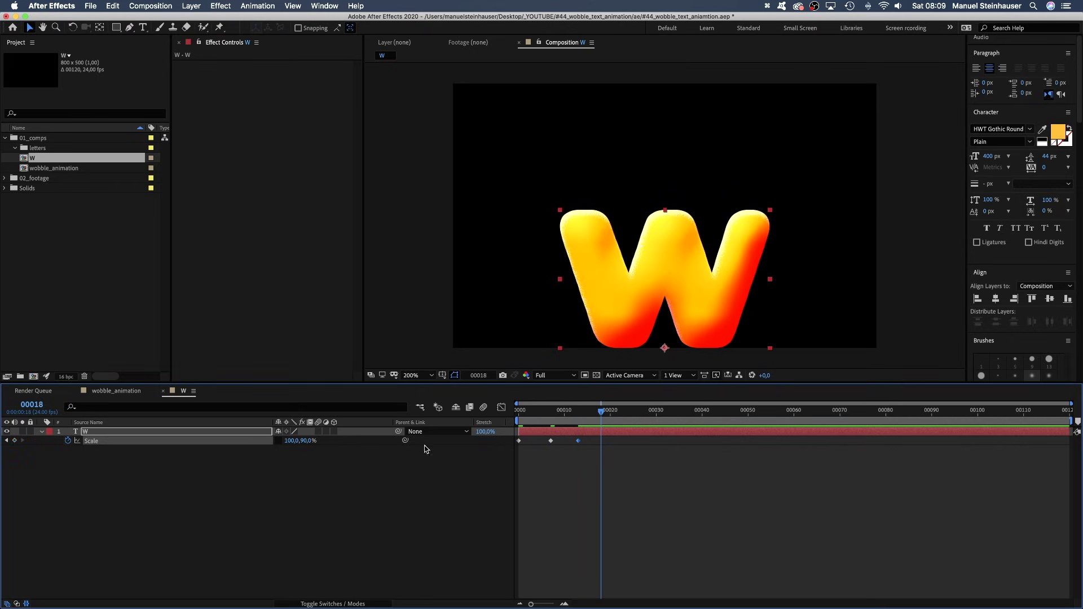
left_click(307, 441)
type("105")
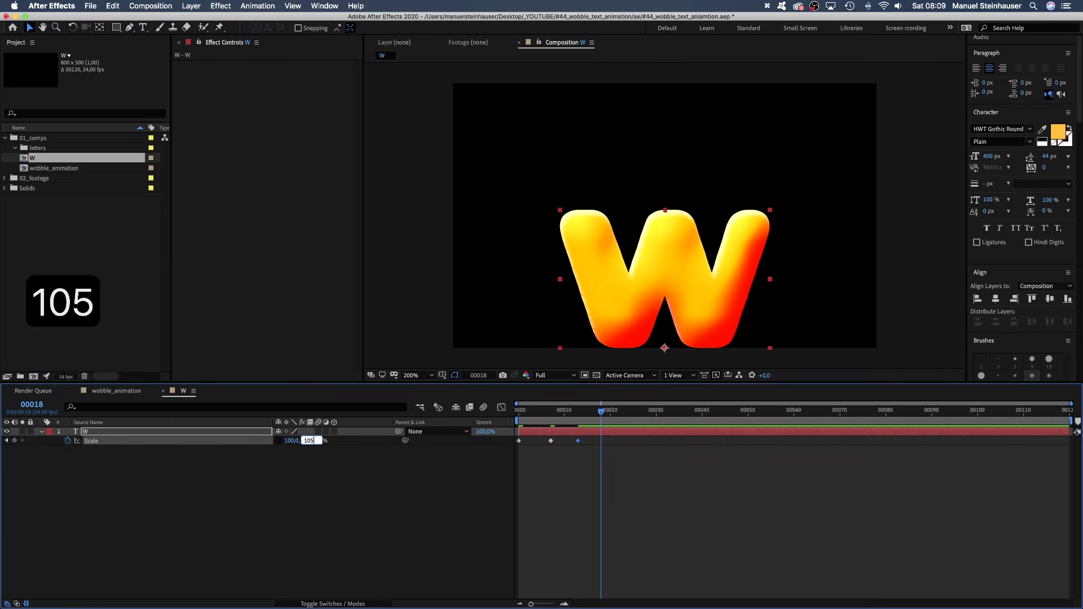
key("Return")
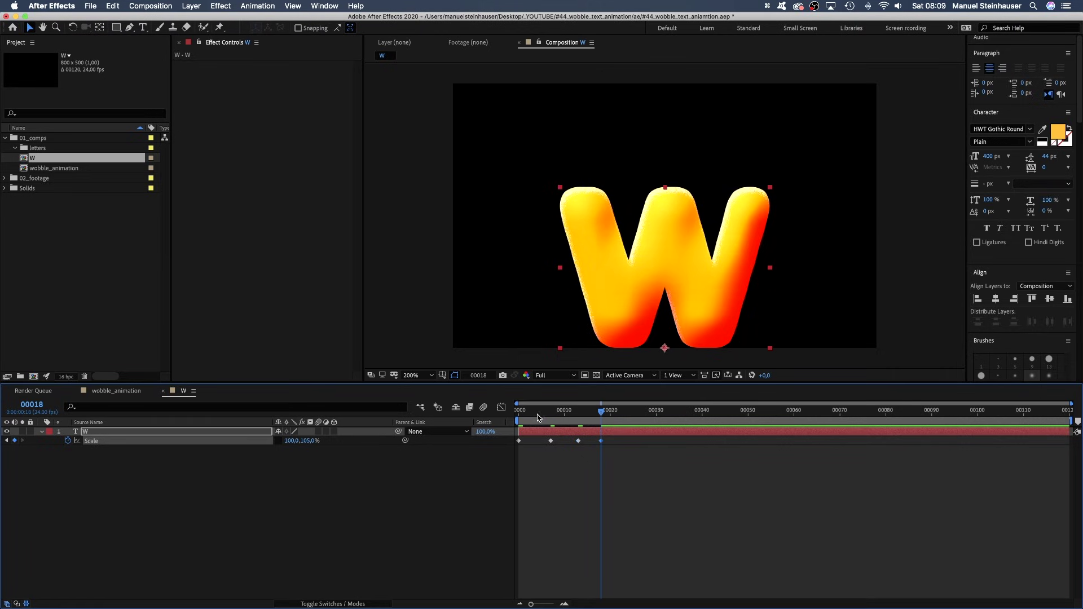
left_click_drag(601, 411, 625, 413)
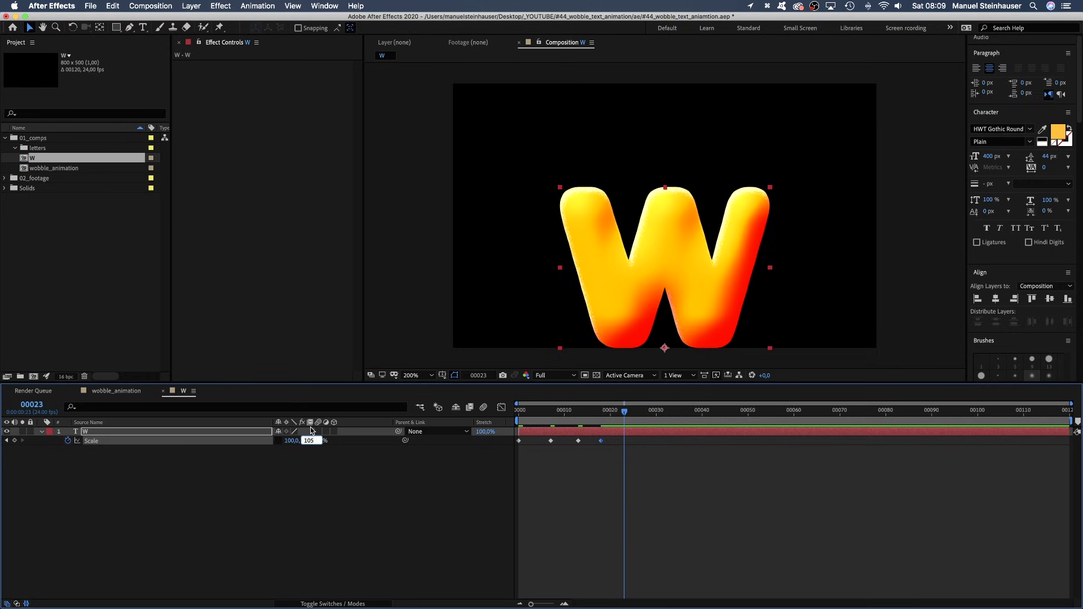
type("95")
key("Return")
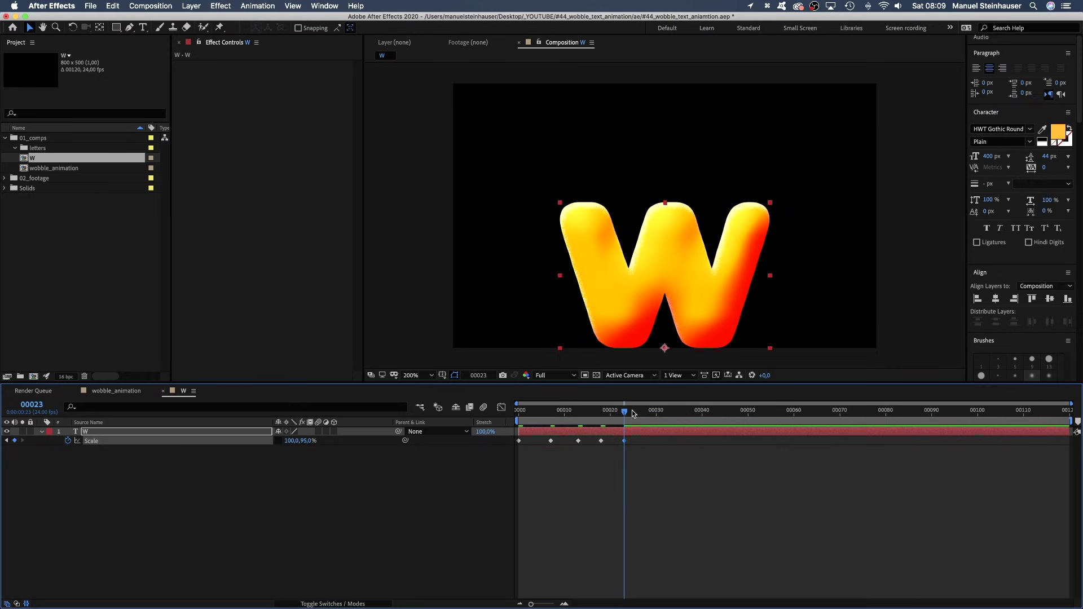
left_click_drag(624, 412, 647, 412)
left_click(313, 441)
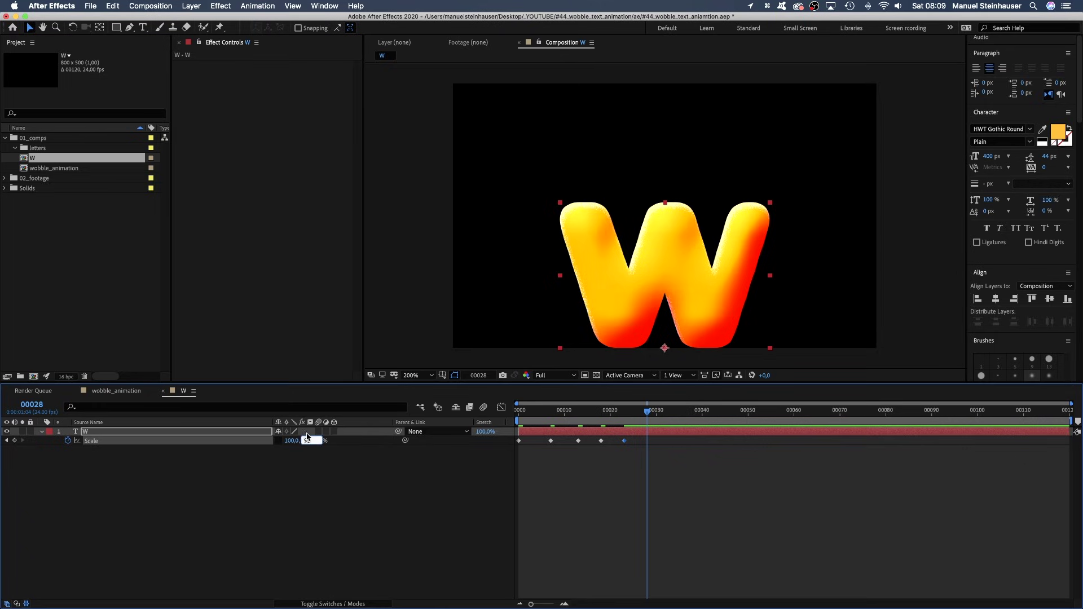
type("100")
key("Return")
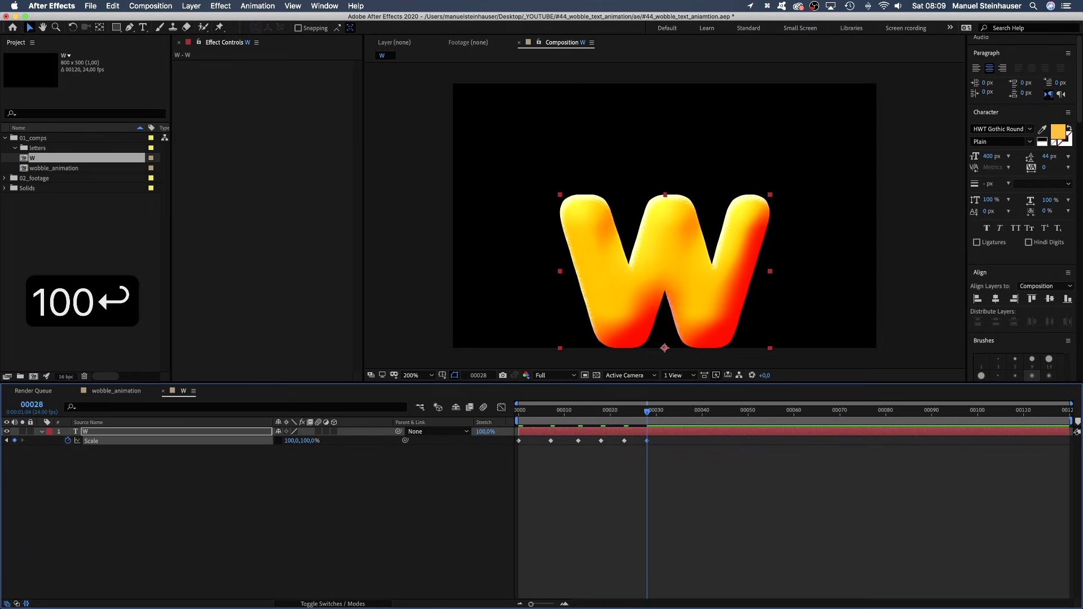
Apply Easy Ease to all six Scale keyframes and preview the animation
left_click_drag(659, 443, 512, 461)
right_click(518, 442)
mouse_move(589, 563)
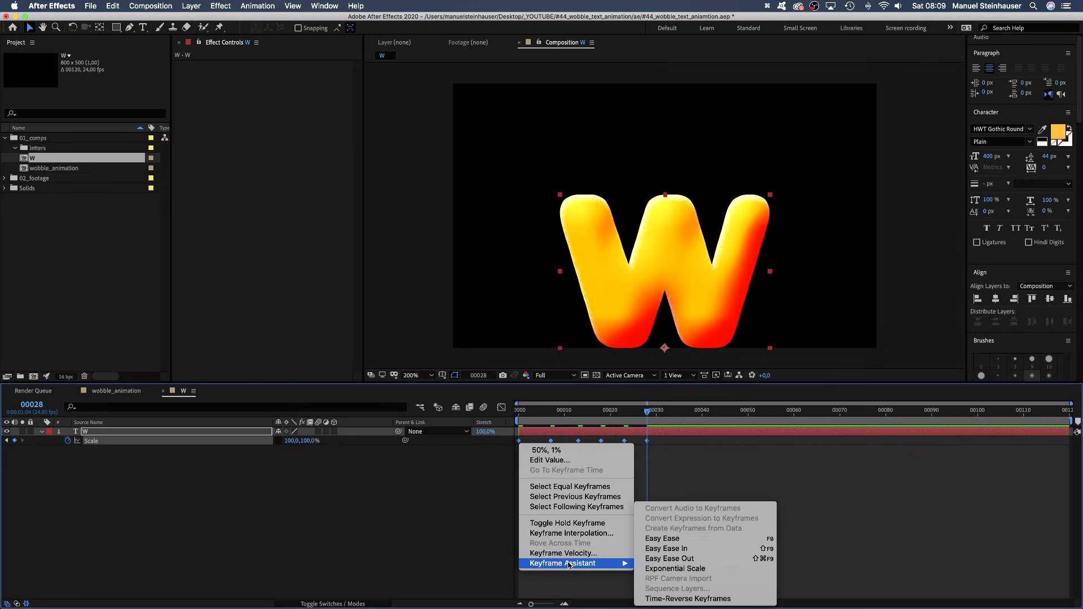
left_click(666, 542)
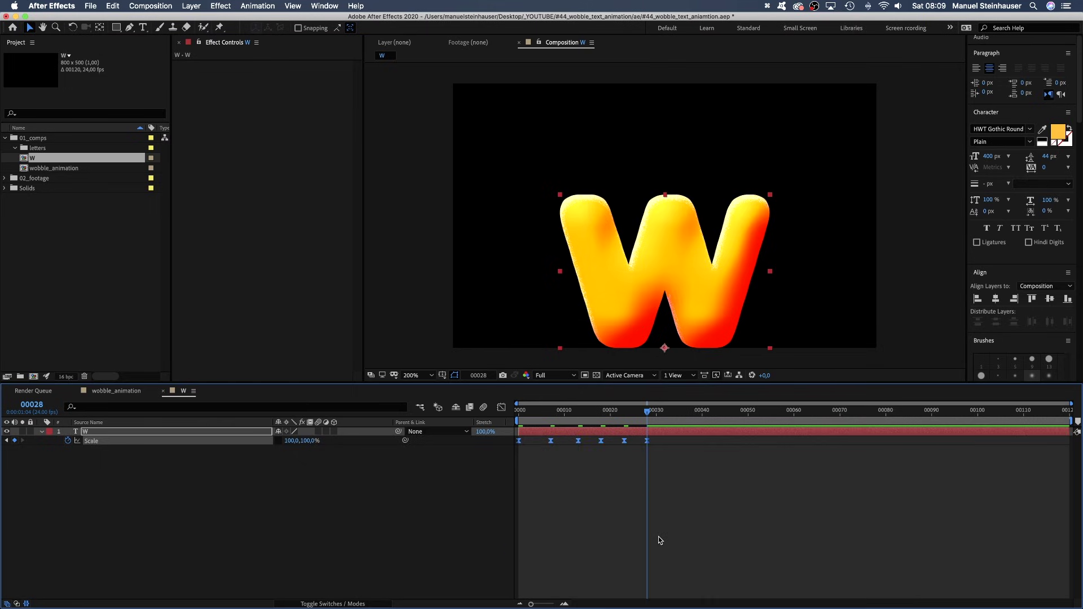
key("KP_0")
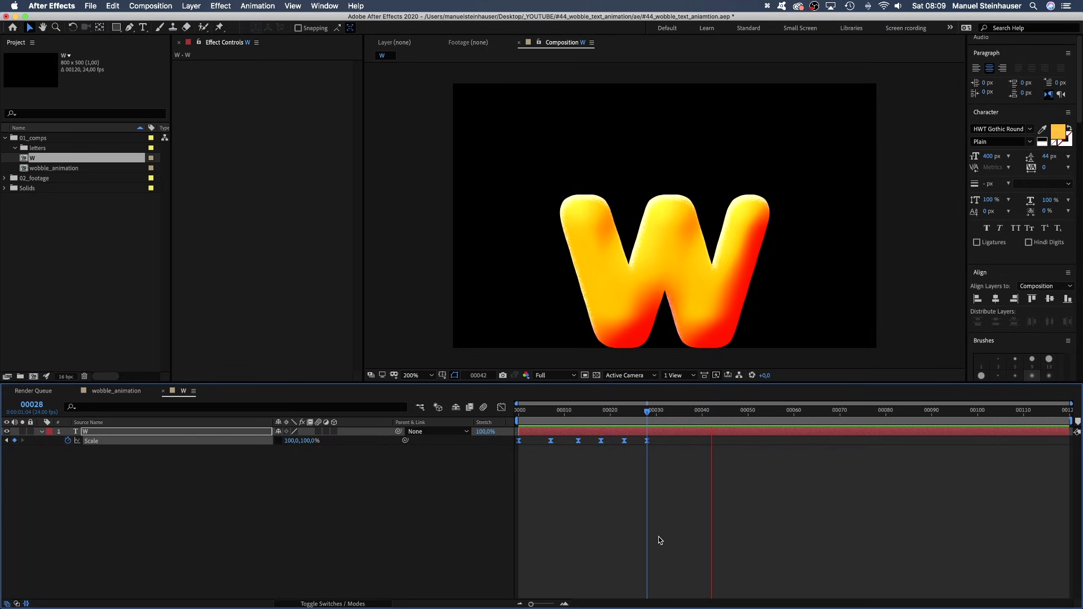
key("KP_0")
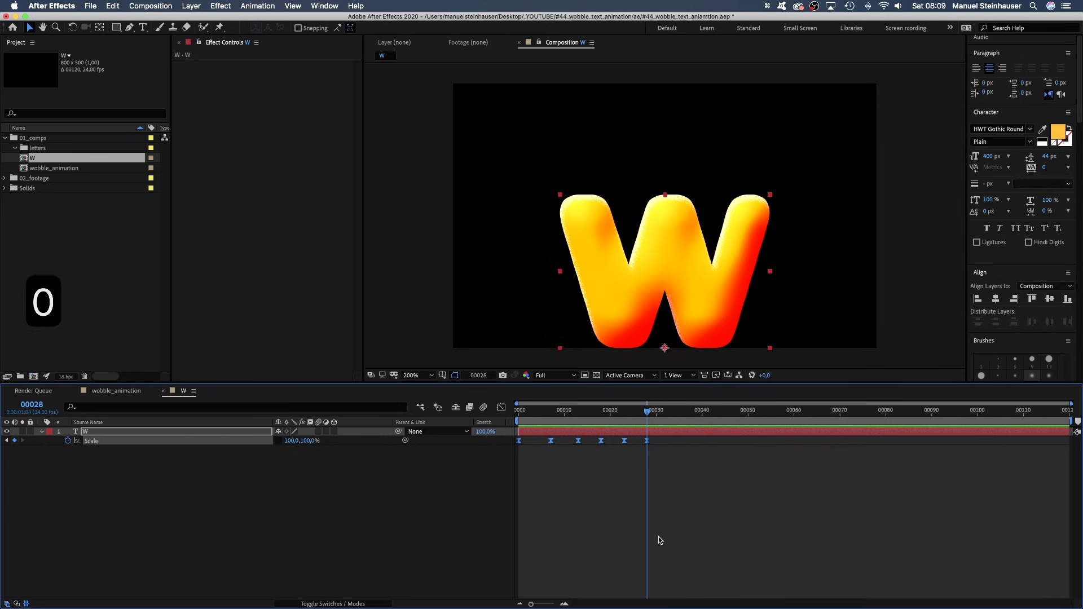
Apply the Warp effect to the W, set to Bulge style on the Vertical axis
key("super+5")
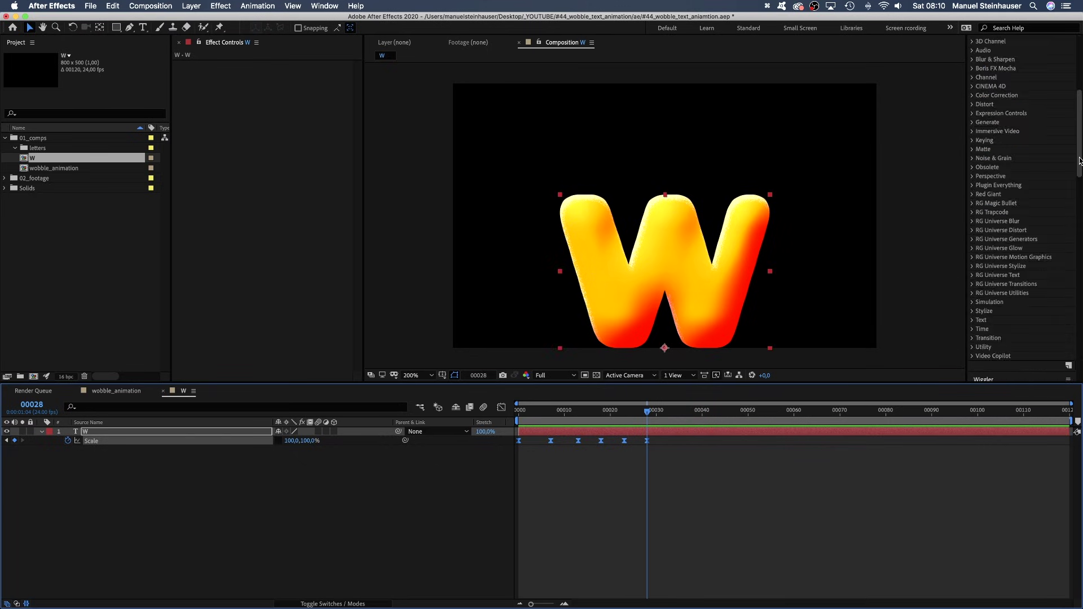
left_click(1001, 95)
type("warp")
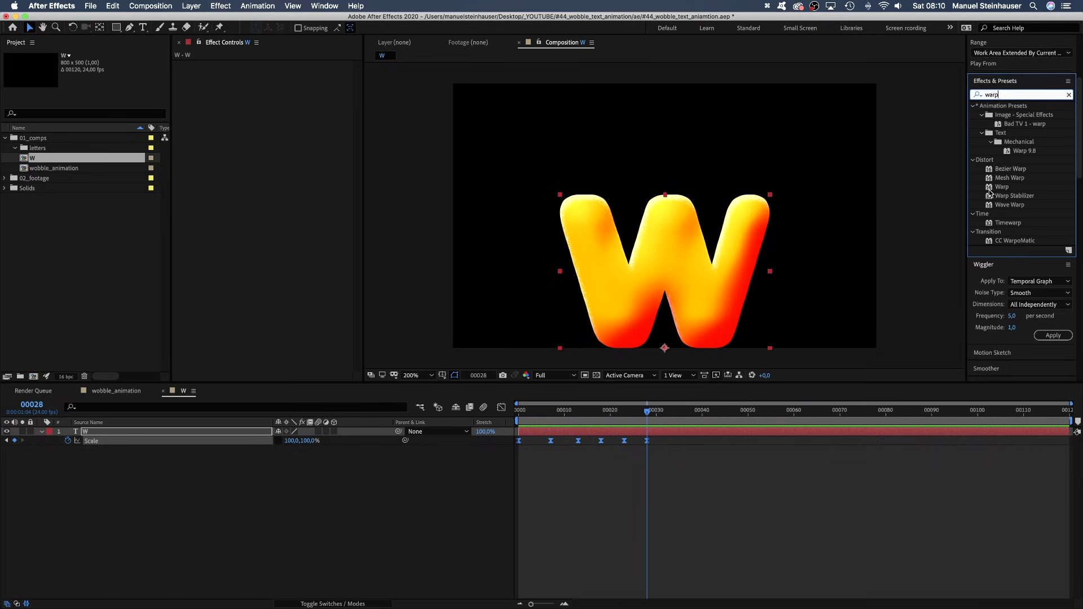
left_click_drag(989, 193, 264, 123)
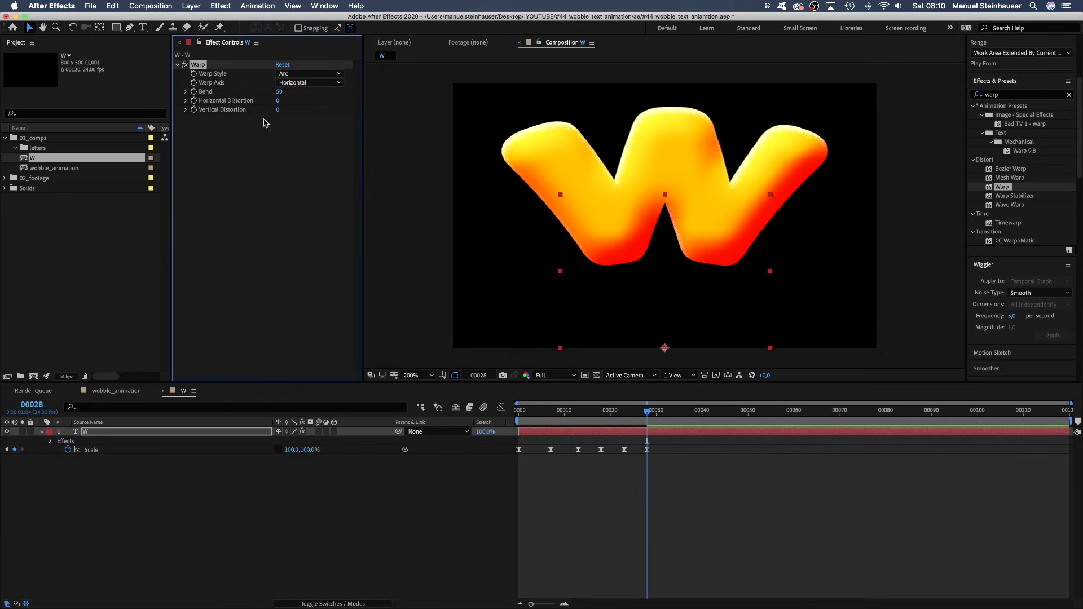
left_click(299, 74)
left_click(294, 128)
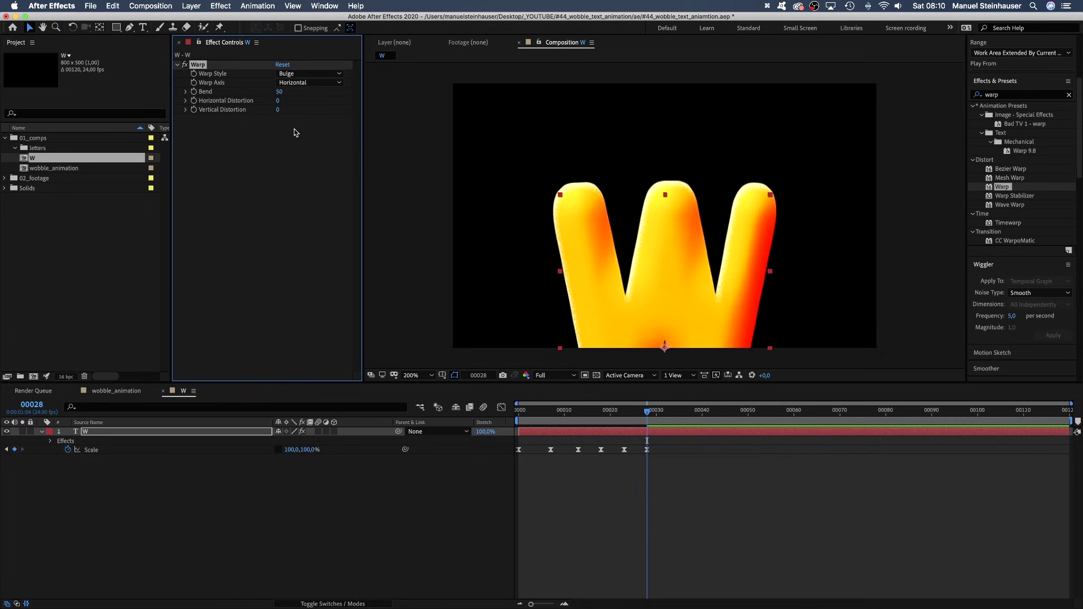
left_click(300, 82)
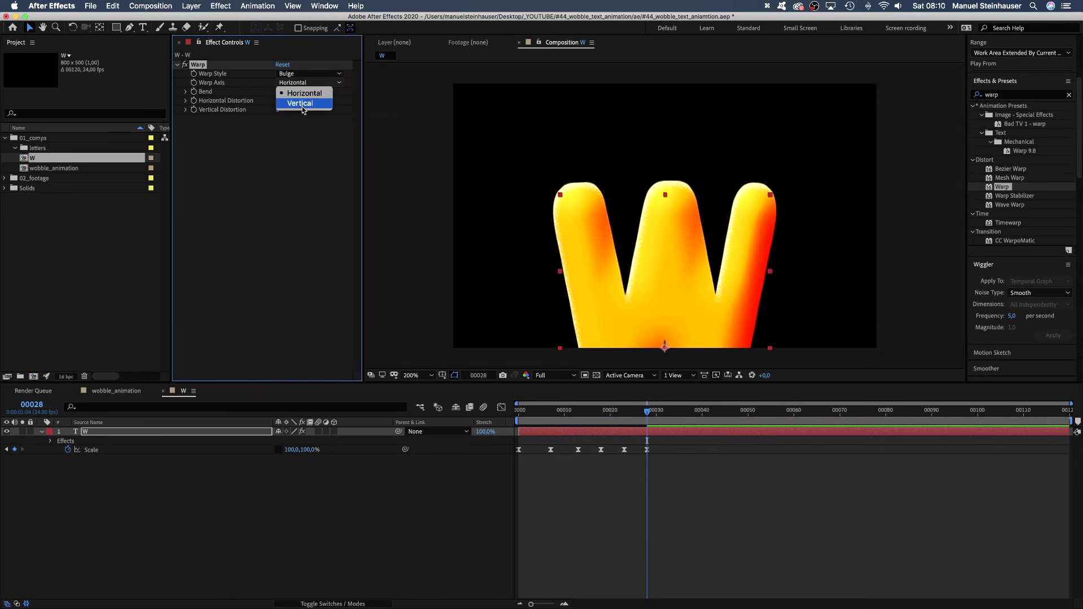
left_click(300, 103)
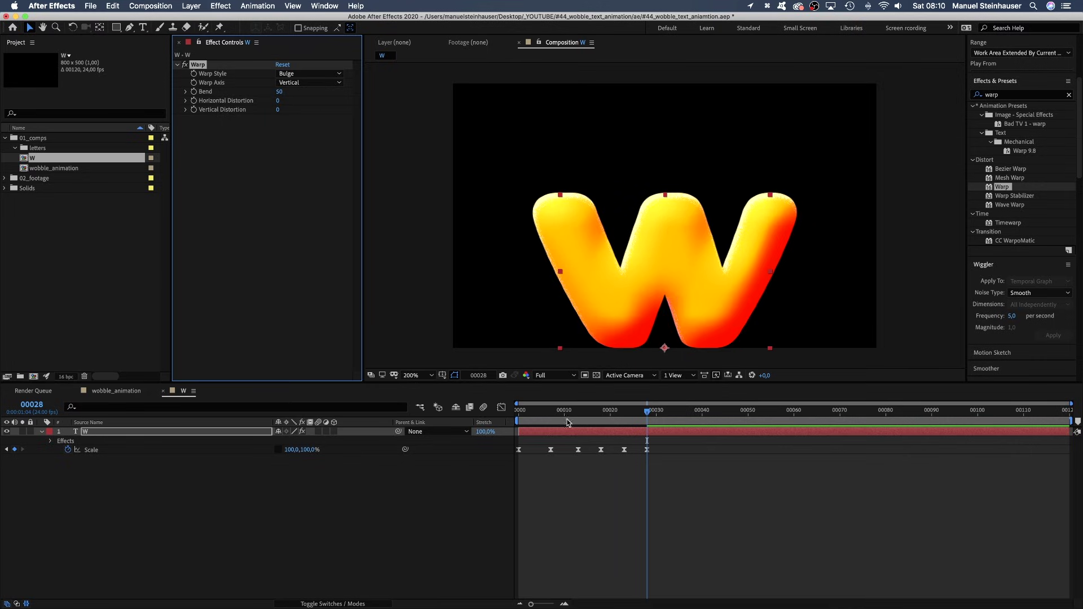
Keyframe Warp Bend at 50 on frame 0, -35 on frame 7, and 30 on frame 13
left_click_drag(648, 417, 472, 449)
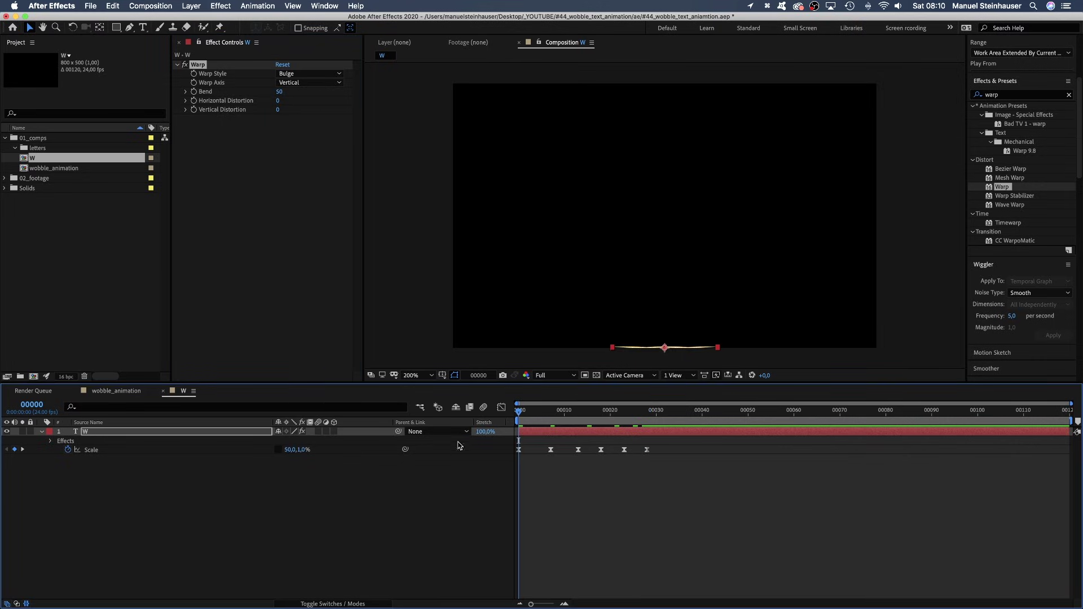
left_click(195, 95)
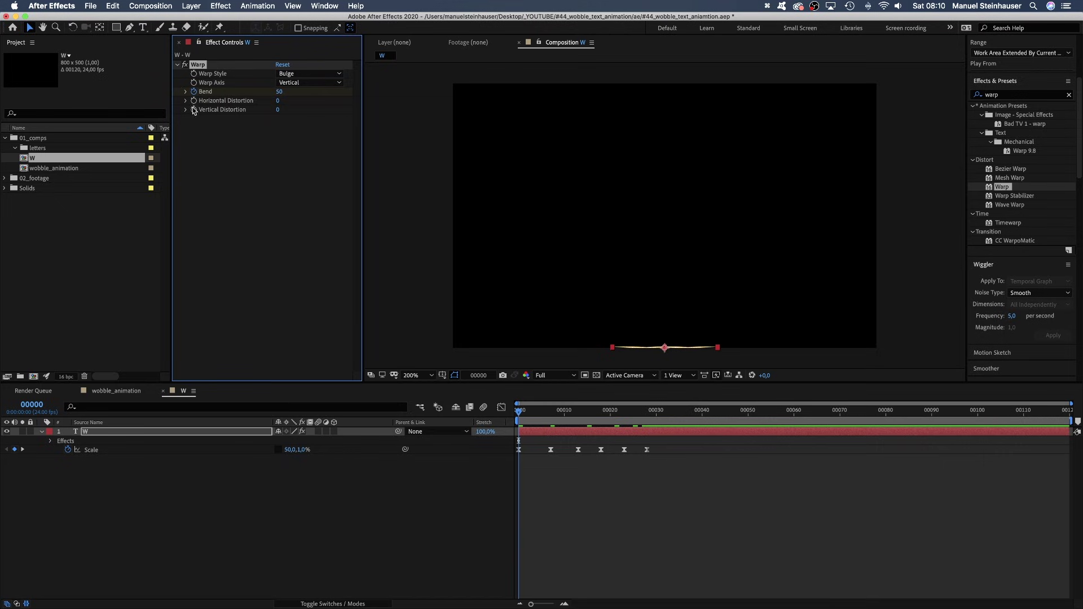
key("u")
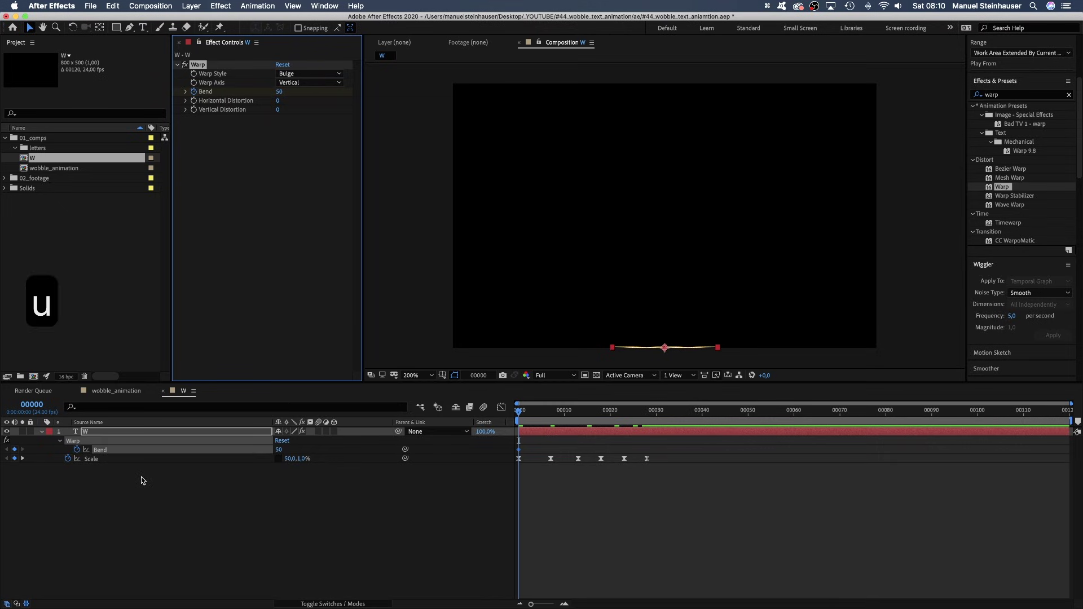
left_click_drag(536, 418, 551, 417)
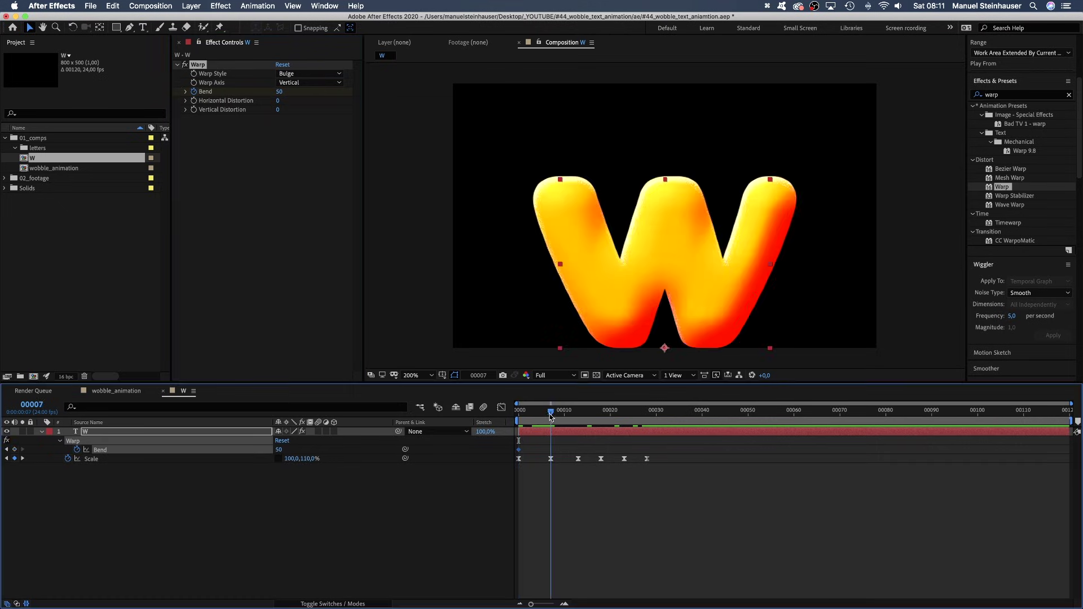
left_click(280, 450)
type("-35")
key("Return")
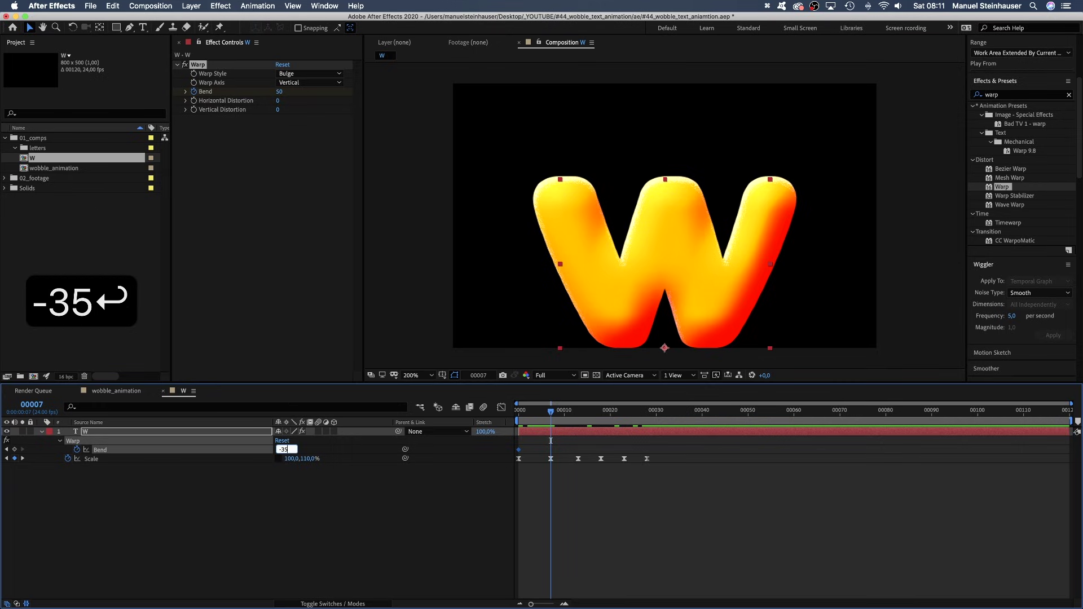
left_click_drag(551, 416, 578, 411)
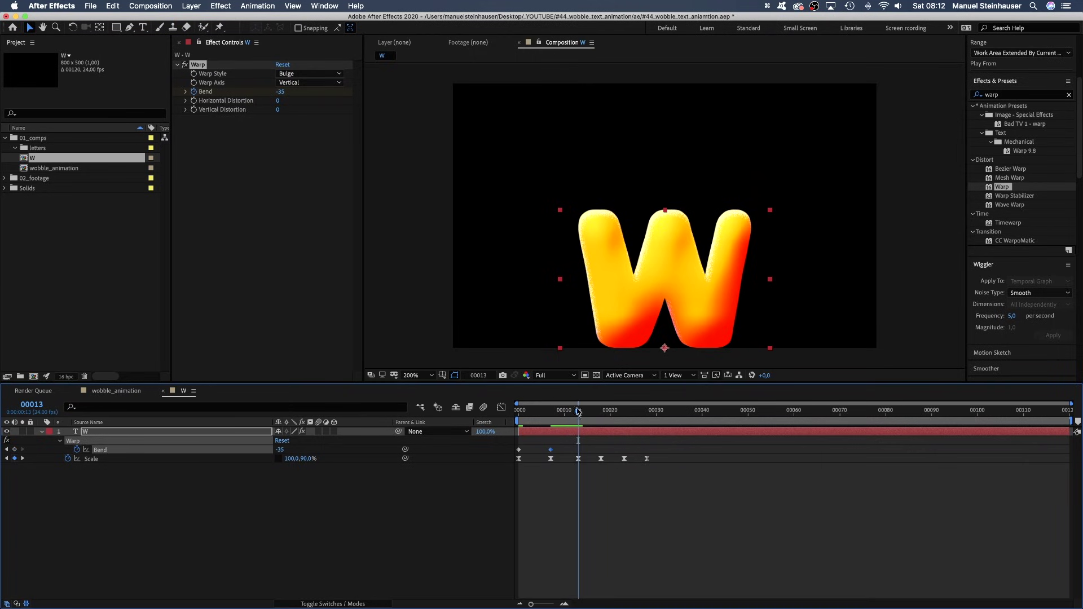
left_click(279, 450)
type("30")
key("Return")
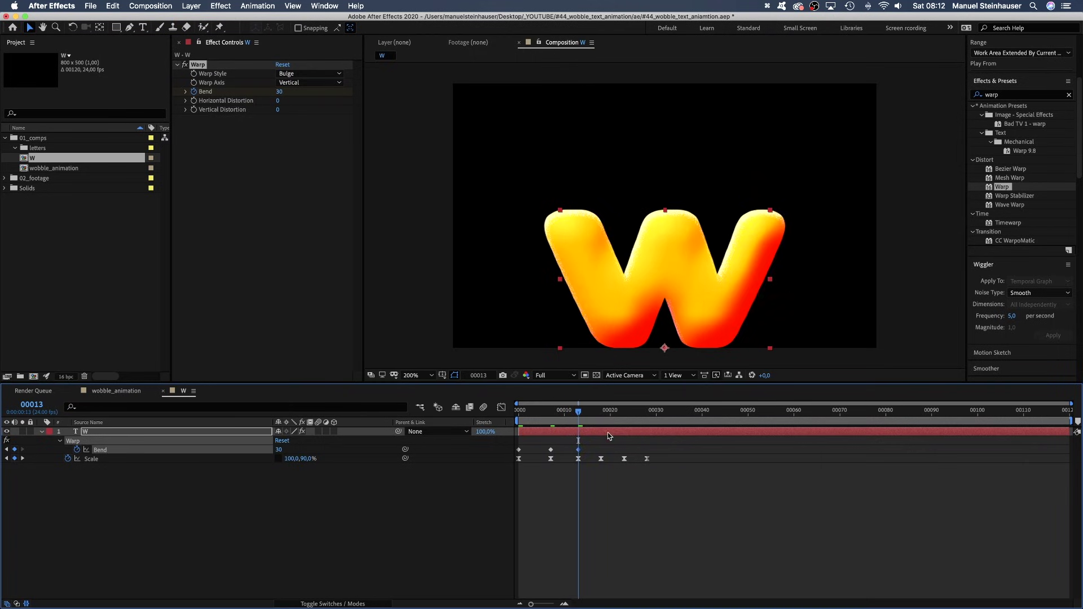
Keyframe Bend -15 at frame 18, 10 at frame 23, and 0 at frame 28
left_click_drag(583, 415, 602, 413)
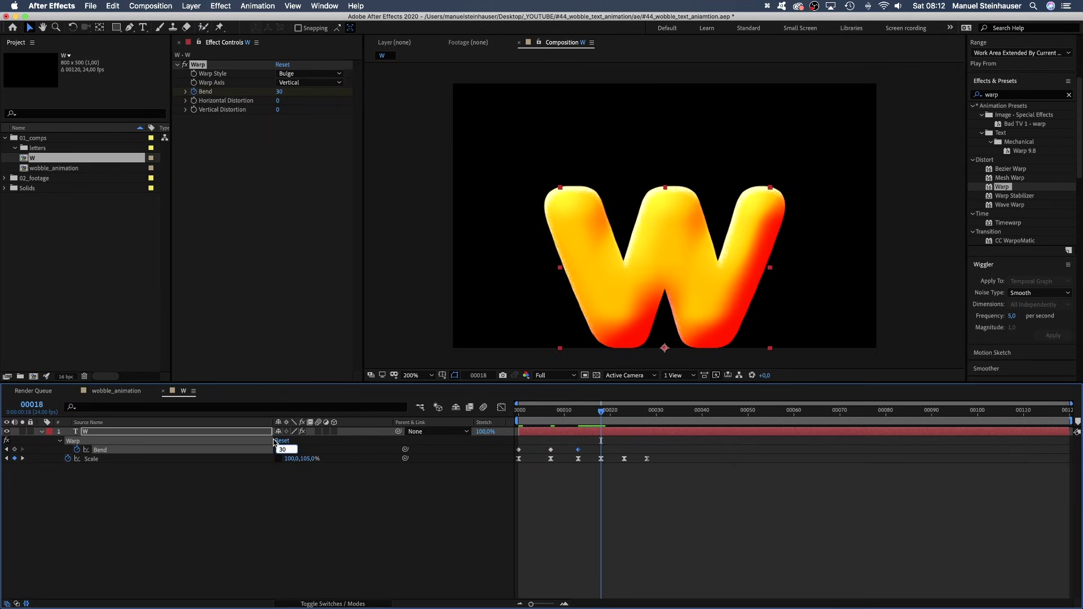
type("-15")
key("Return")
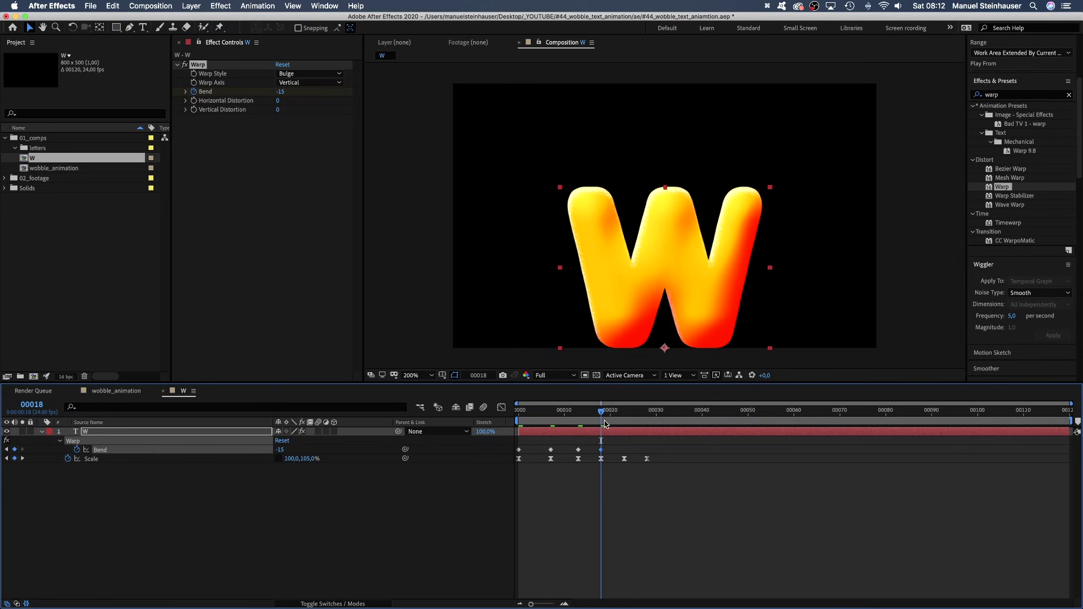
left_click_drag(602, 414, 625, 414)
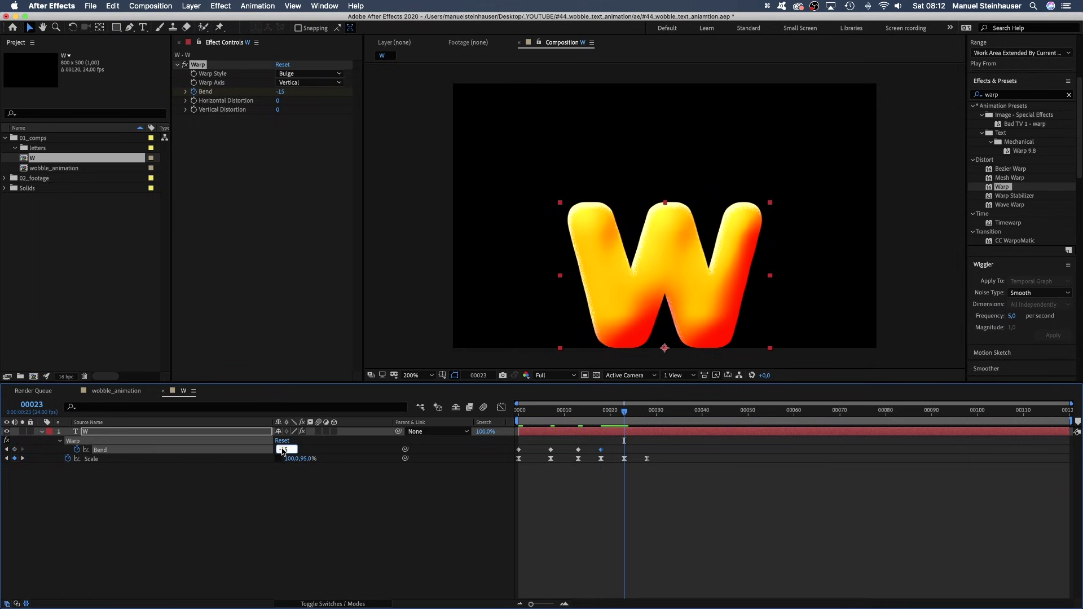
type("10")
key("Return")
left_click(647, 412)
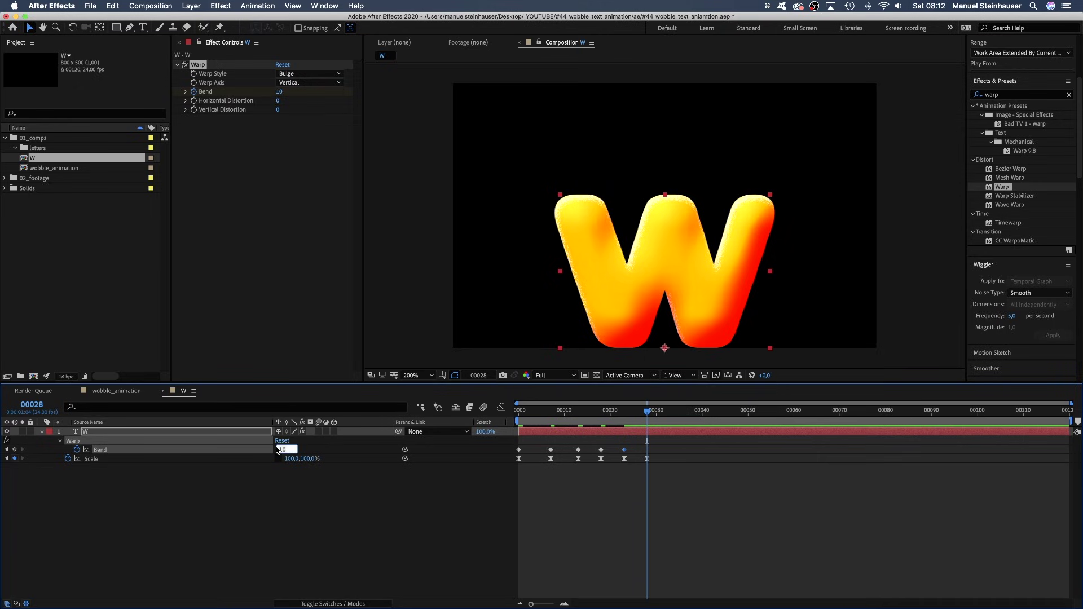
type("0")
key("Return")
Apply Easy Ease to all six Bend keyframes and preview the wobble animation
left_click_drag(665, 445, 518, 453)
right_click(519, 453)
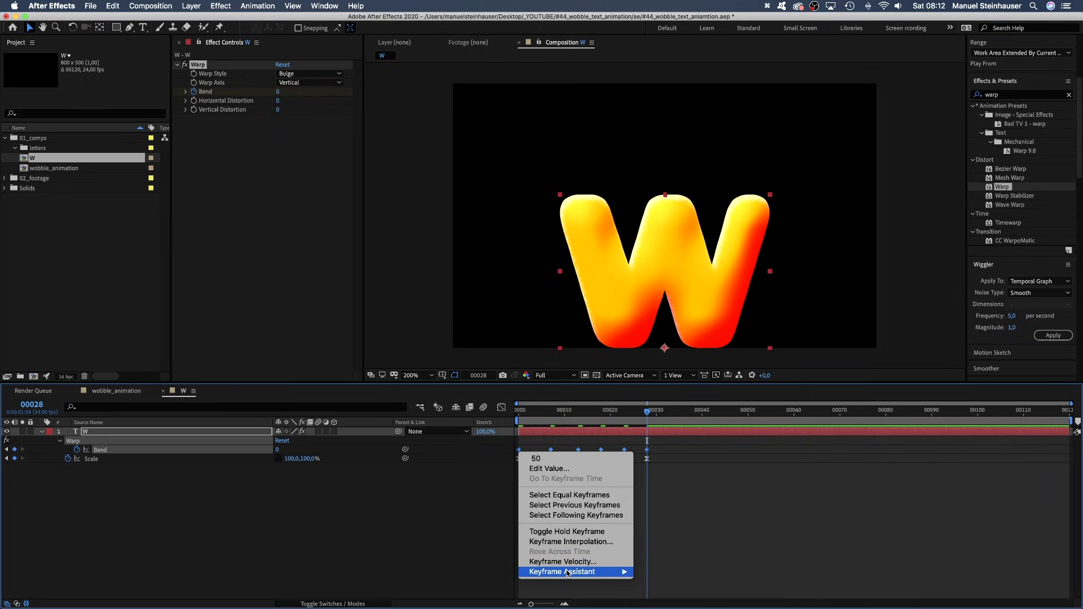
mouse_move(620, 572)
left_click(682, 538)
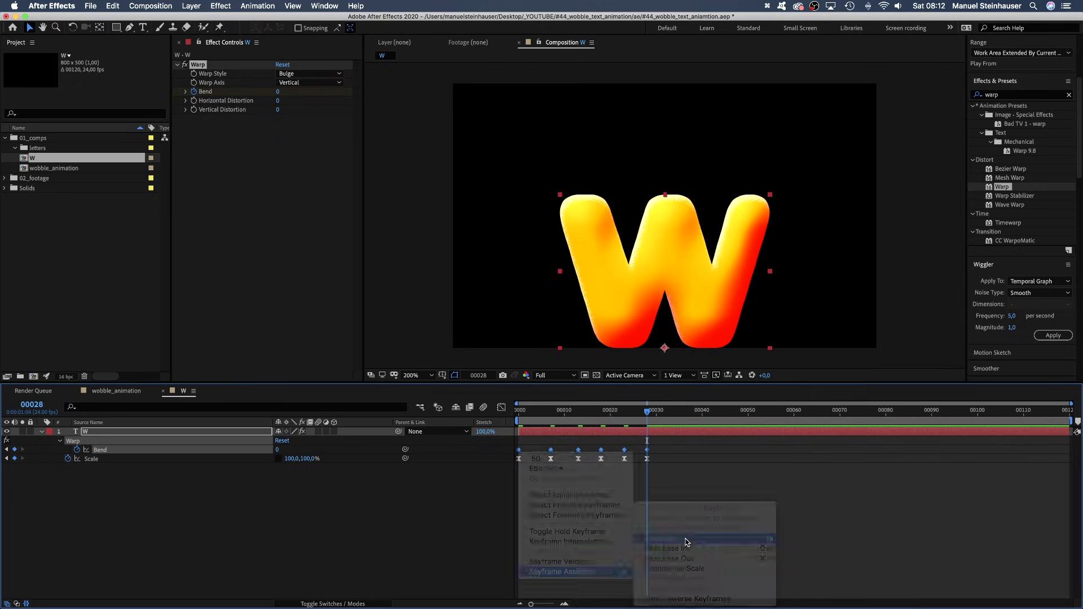
left_click_drag(646, 413, 497, 432)
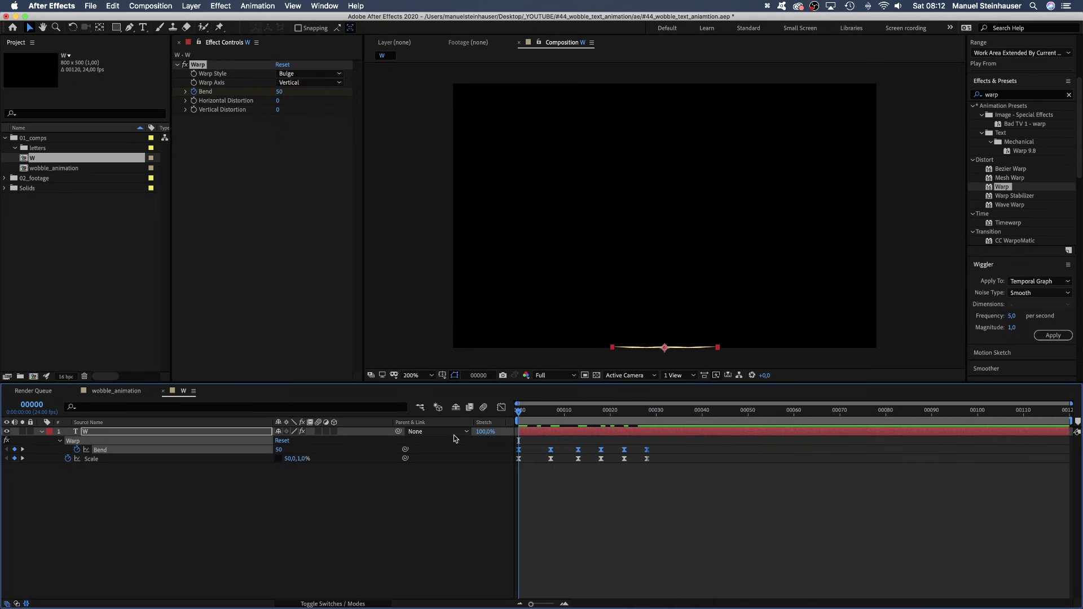
key("0")
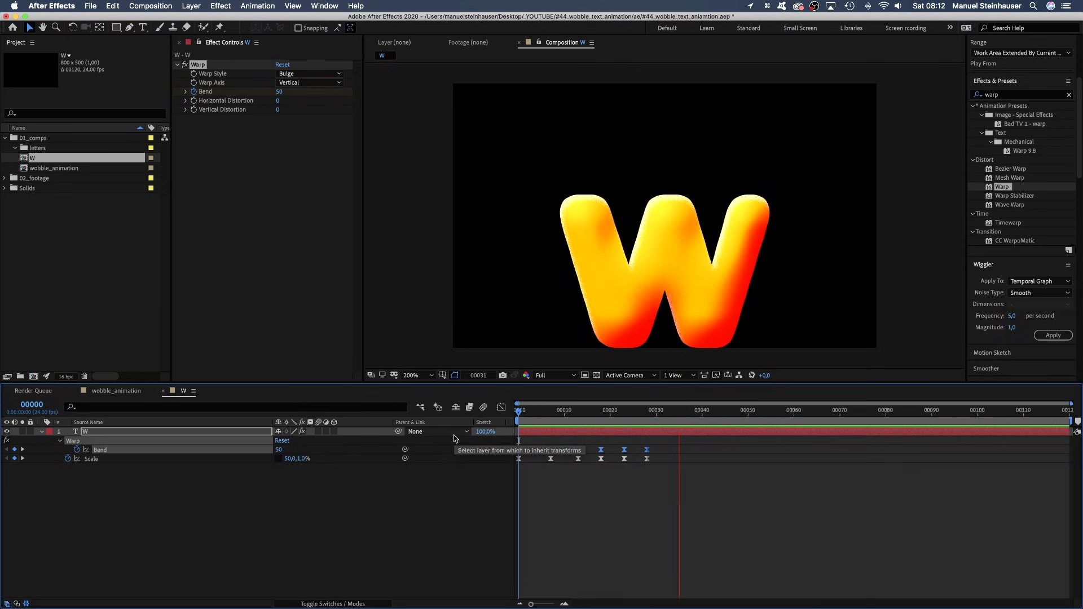
key("0")
key("0")
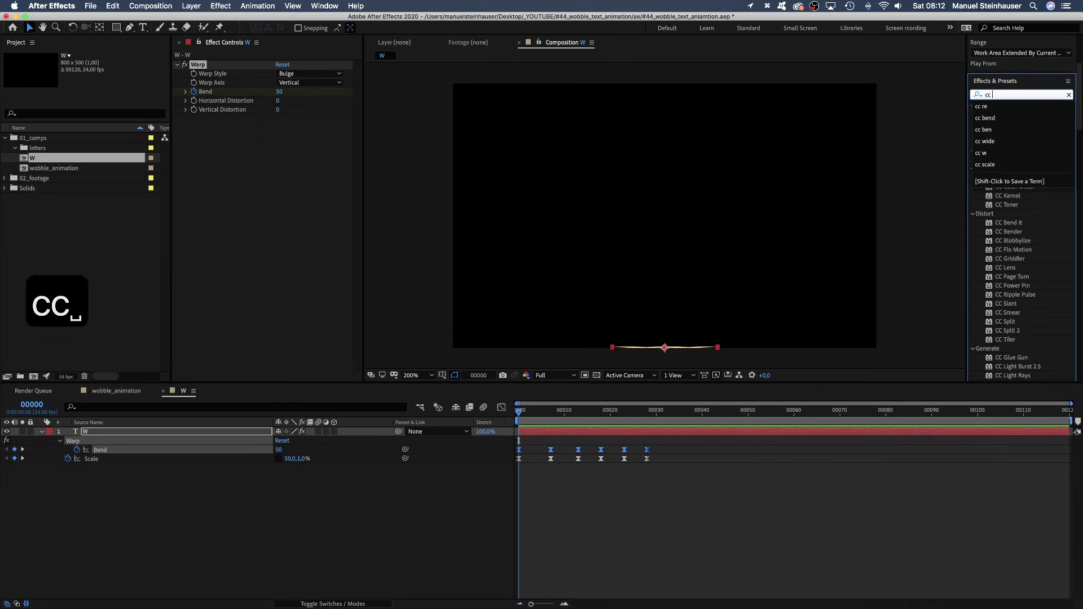
Apply CC Bend It to the W layer and set its Start at the letter's base (401,534)
left_click_drag(990, 116, 224, 197)
left_click_drag(544, 414, 647, 412)
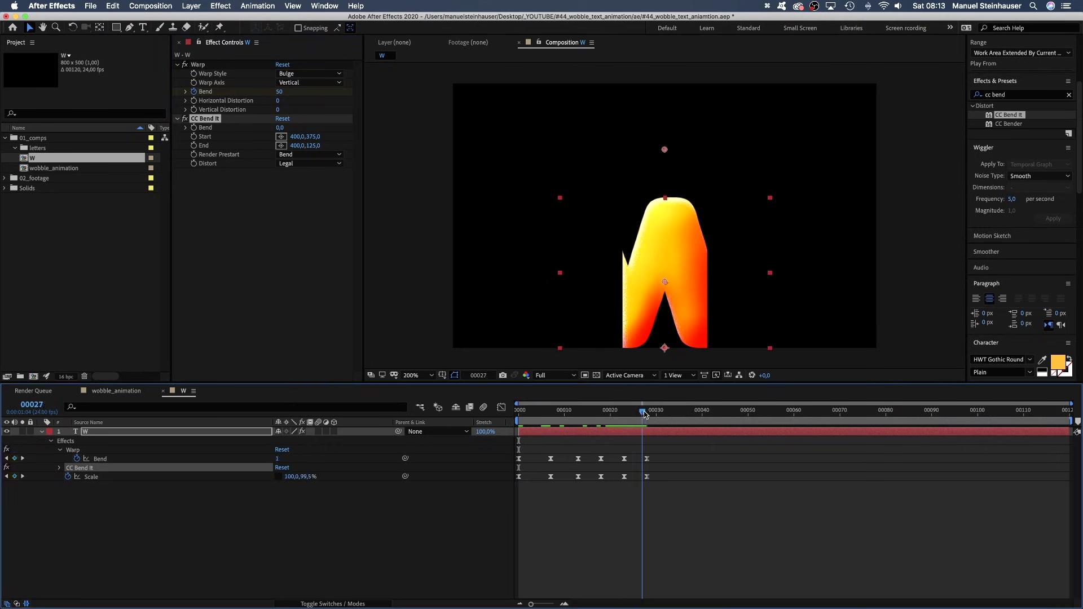
left_click(280, 137)
left_click(666, 366)
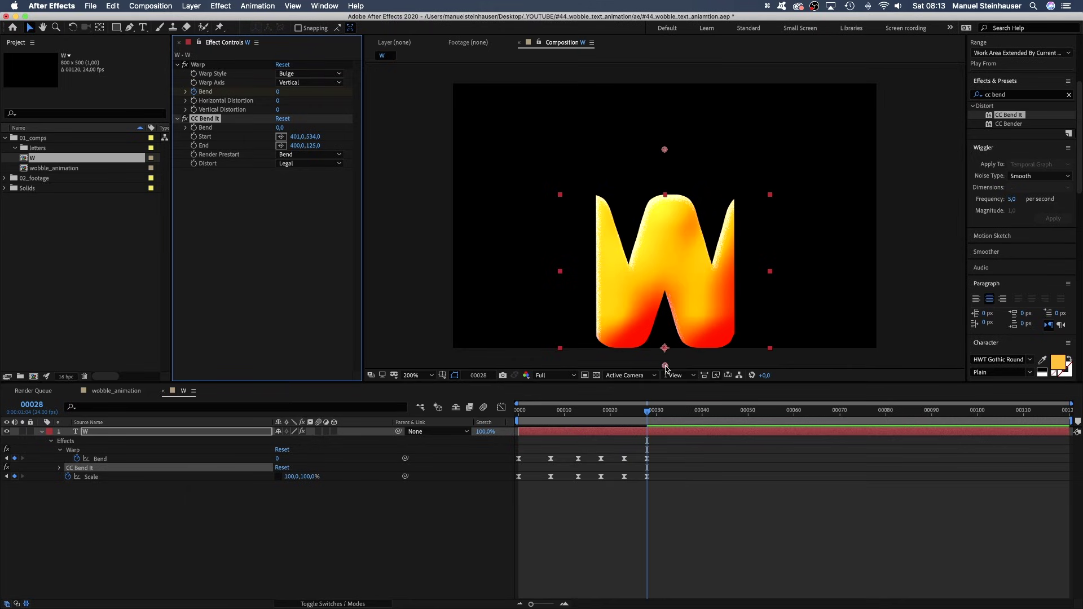
Drag the CC Bend It End point far above the W to about 408,-189
left_click(417, 375)
left_click(434, 492)
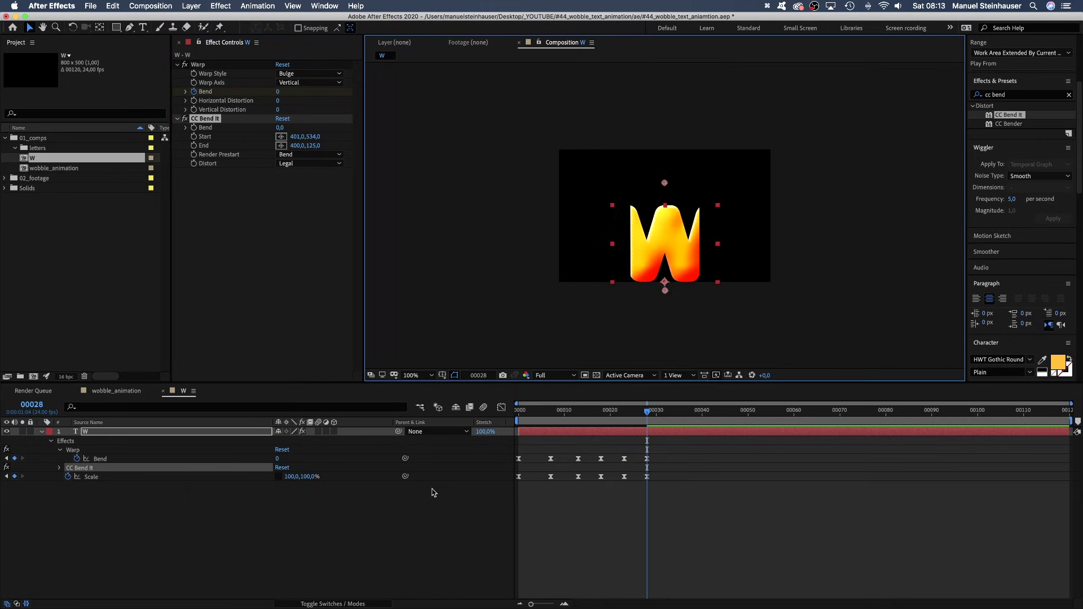
left_click_drag(665, 184, 659, 103)
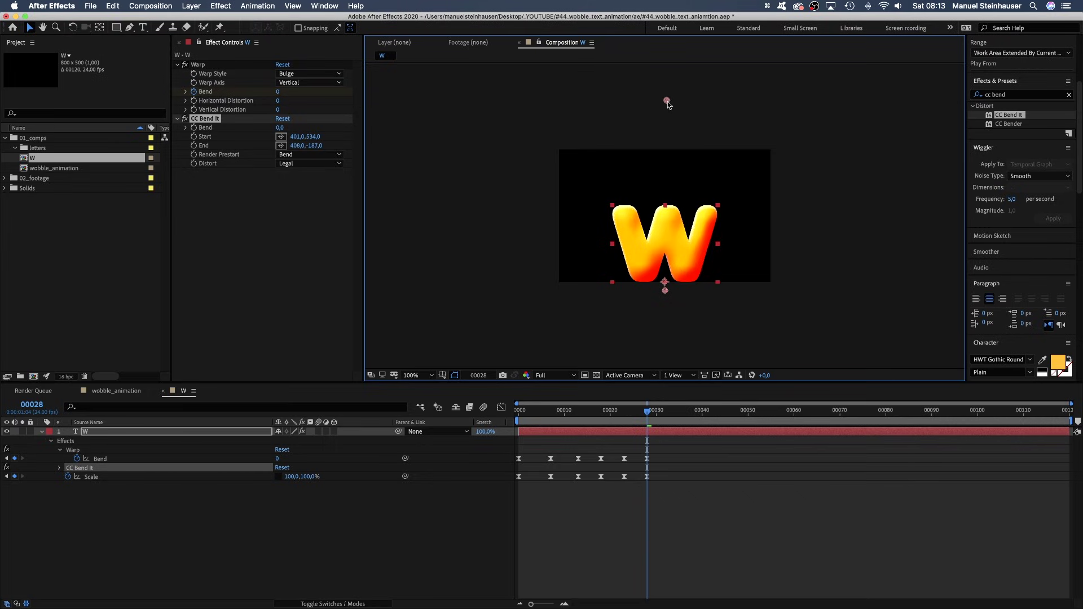
left_click_drag(667, 101, 667, 101)
left_click(430, 375)
left_click(428, 506)
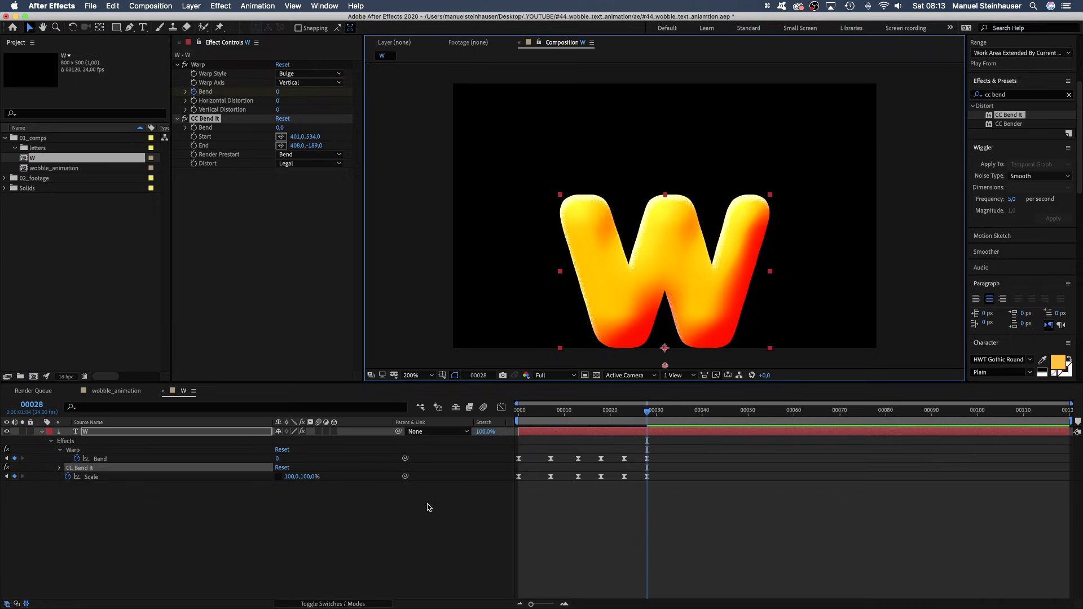
left_click(203, 132)
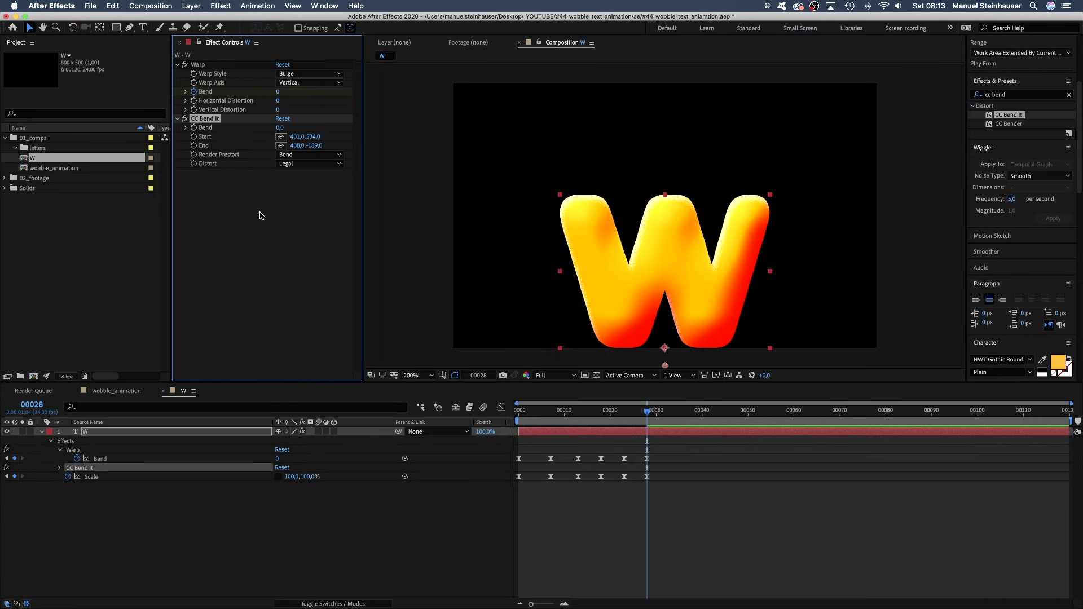
Reveal the W's animated properties and keyframe CC Bend It Bend at 1 on frame 4
left_click_drag(535, 415, 504, 427)
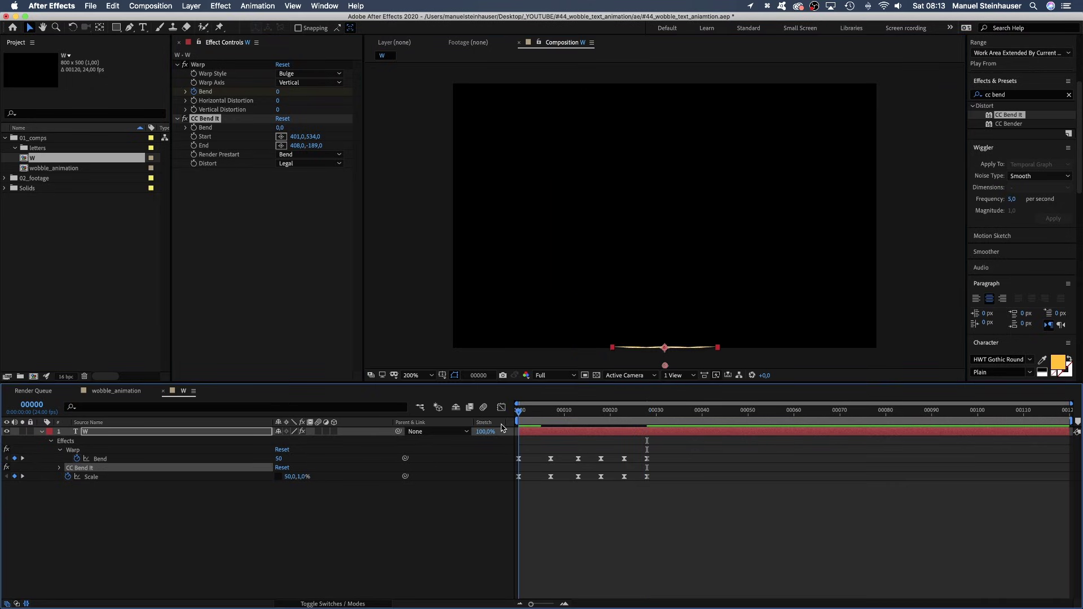
left_click(212, 145)
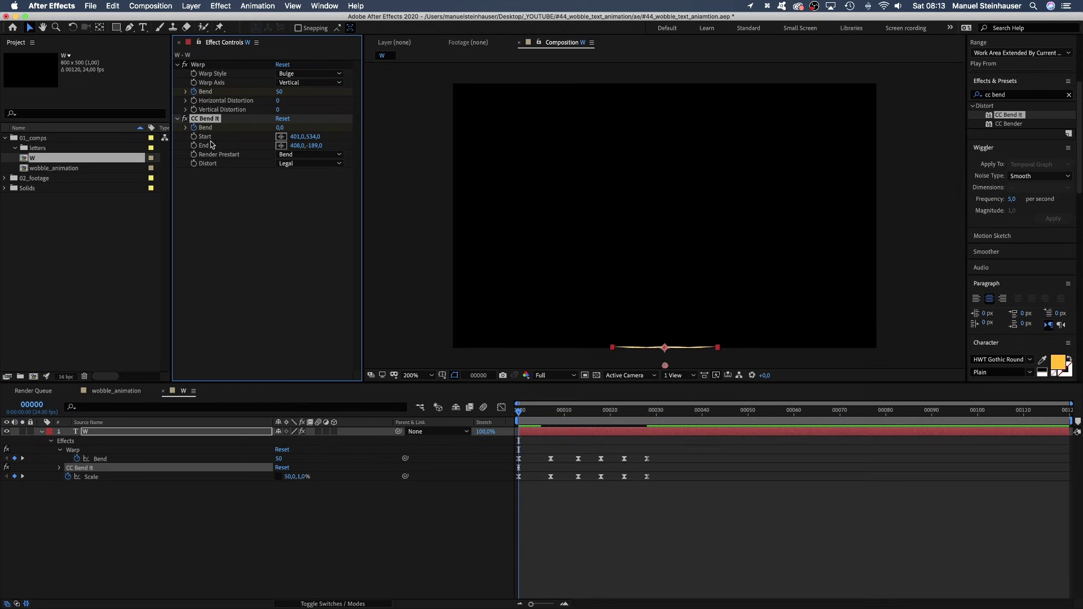
left_click_drag(521, 414, 537, 414)
key("u")
key("u")
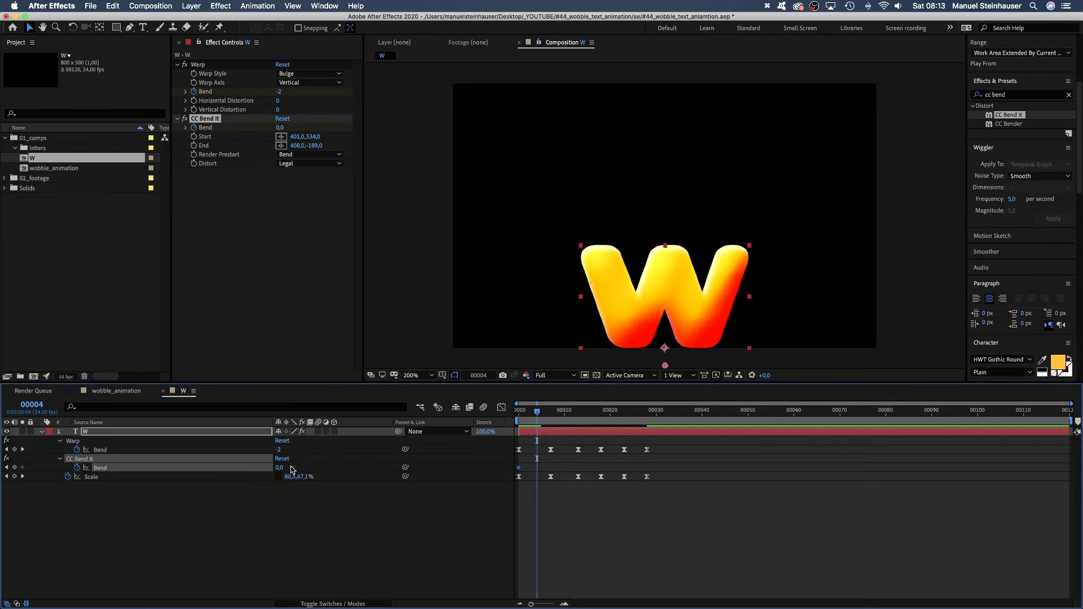
type("1")
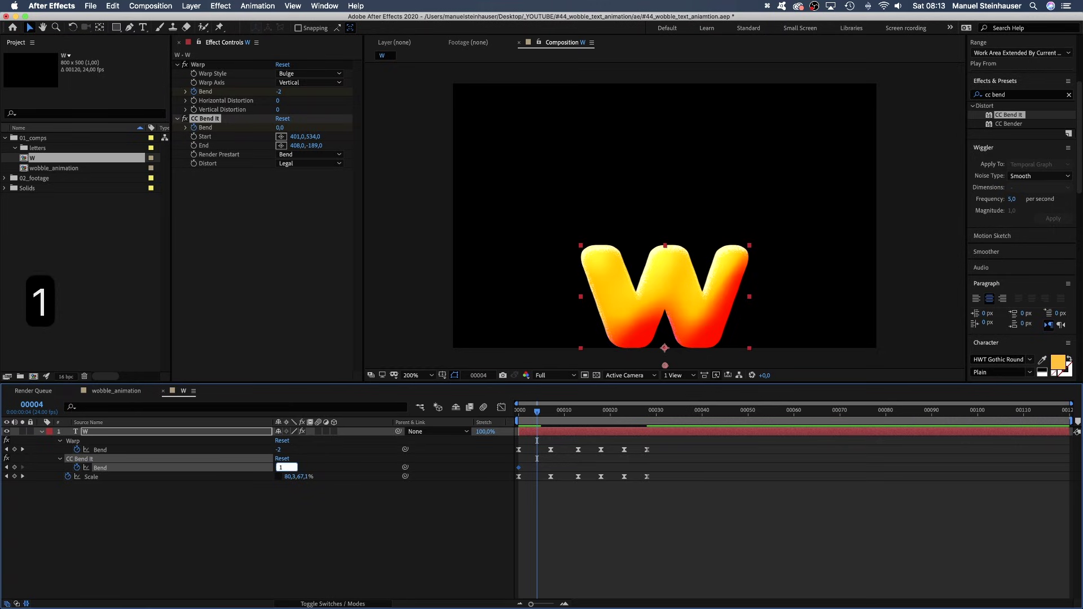
key("Return")
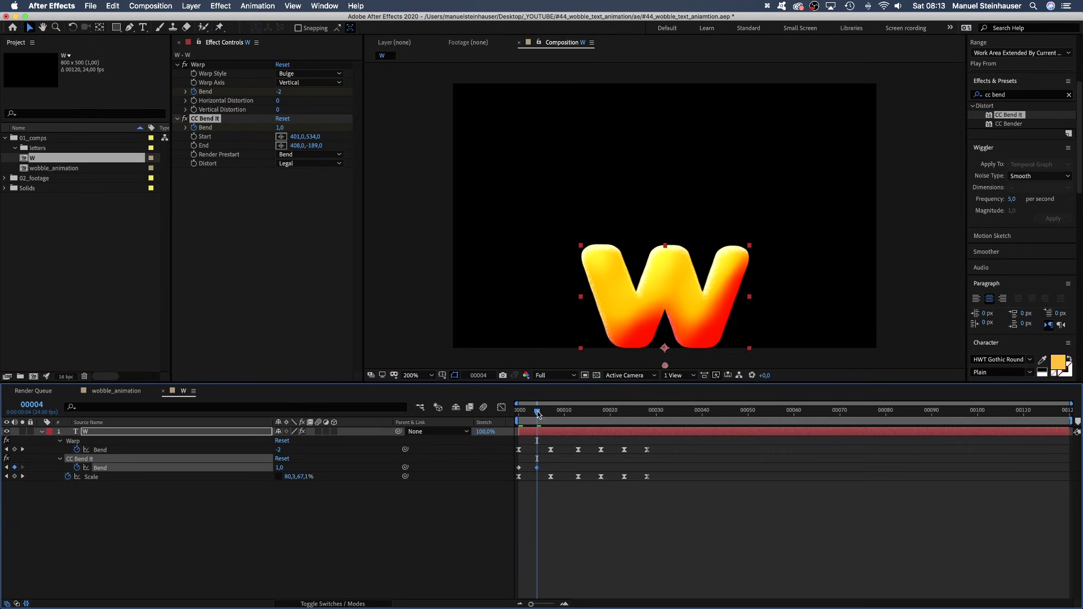
Keyframe Bend at -12 (frame 10), 8 (frame 15), -4 (frame 21) and 0 (frame 25)
key("space")
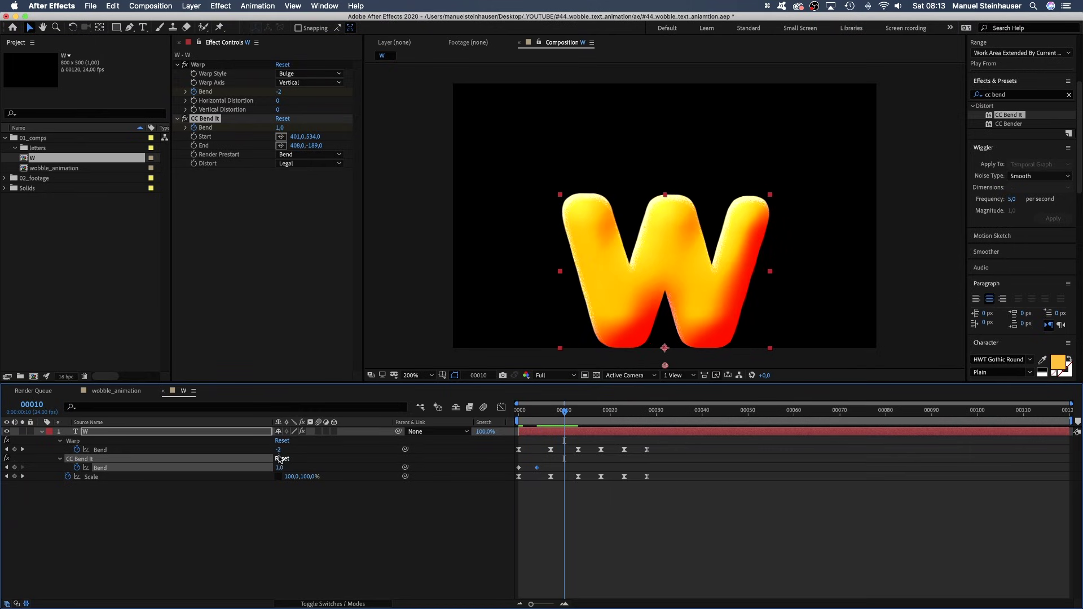
type("-12")
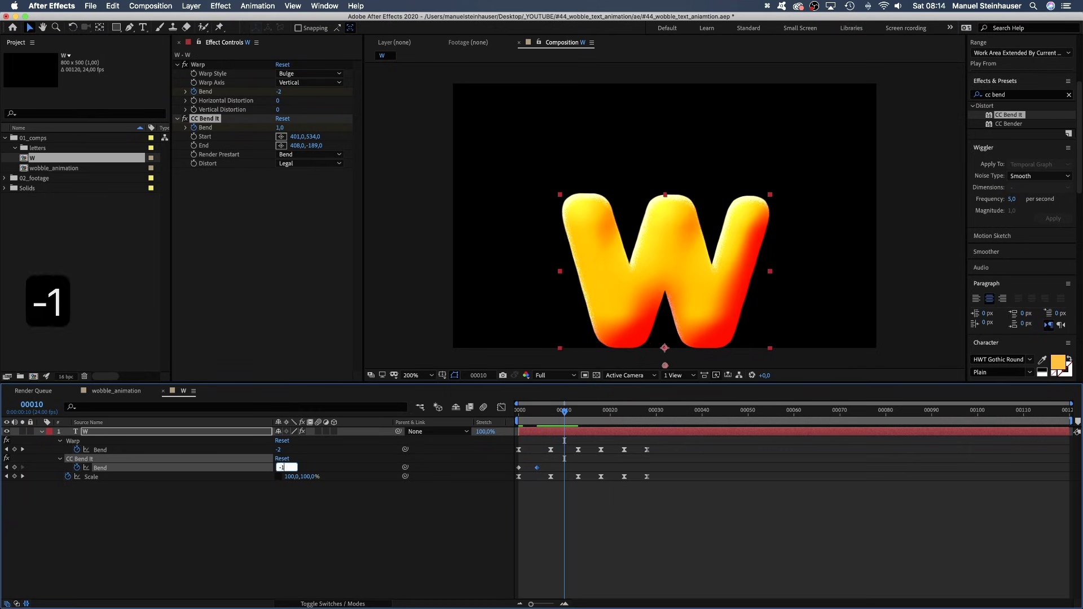
key("Return")
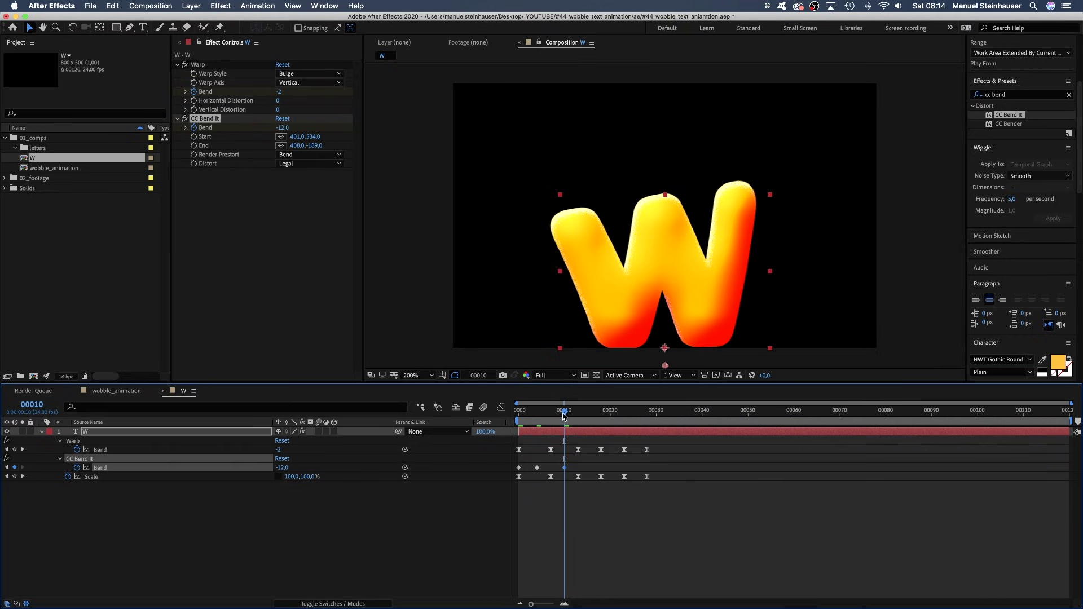
left_click_drag(564, 416, 589, 415)
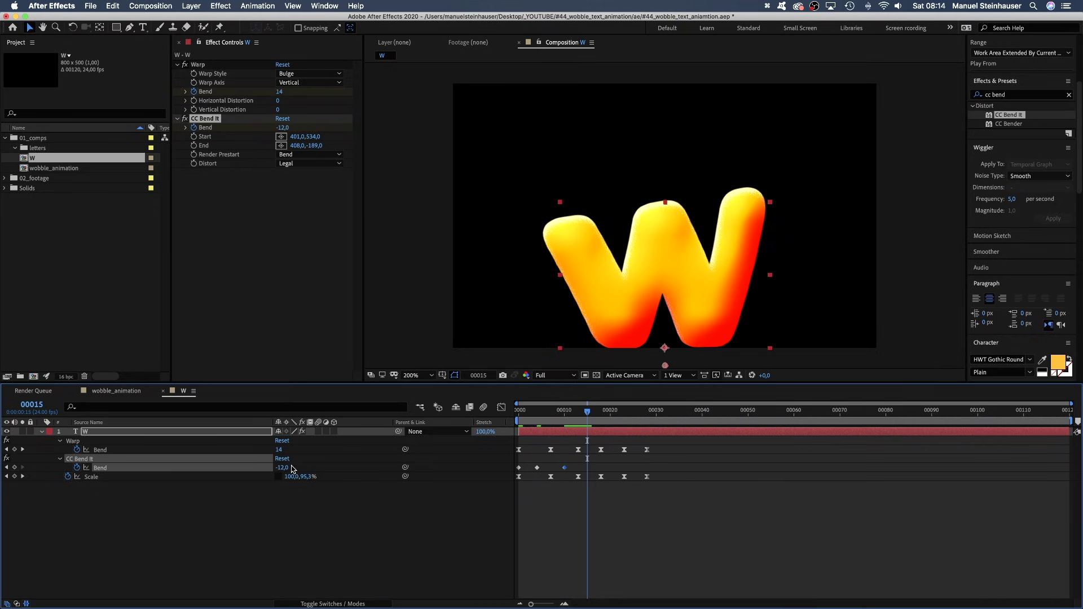
type("8")
key("Return")
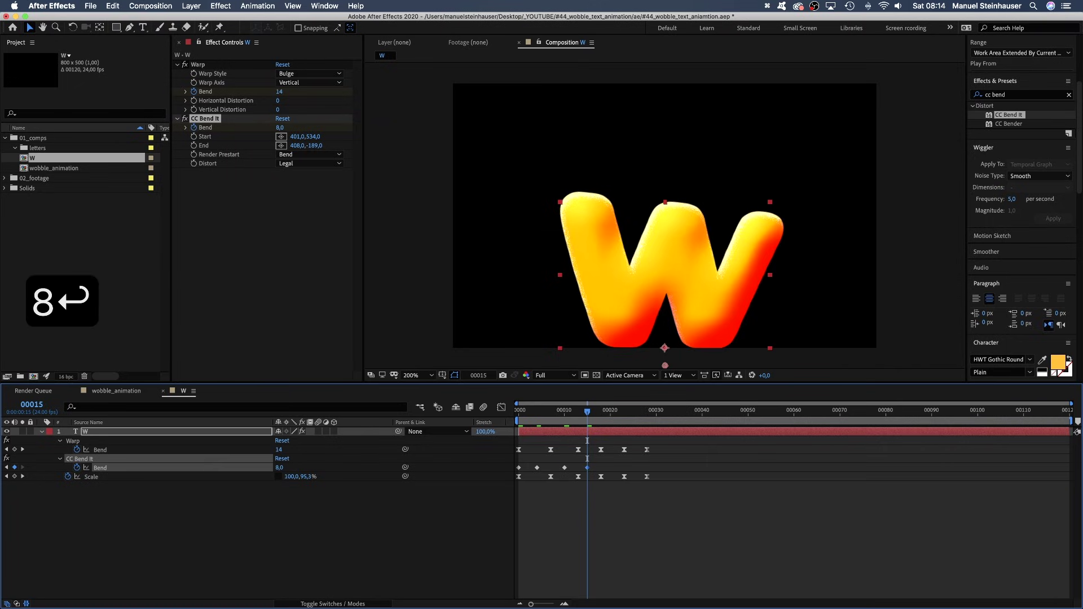
left_click_drag(591, 414, 616, 410)
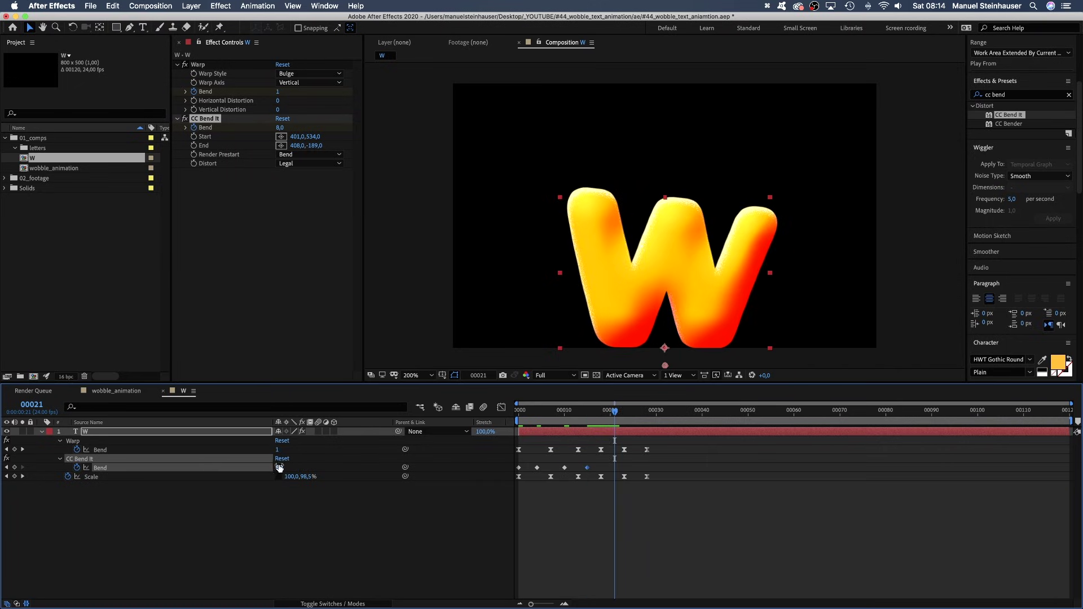
type("-4")
key("Return")
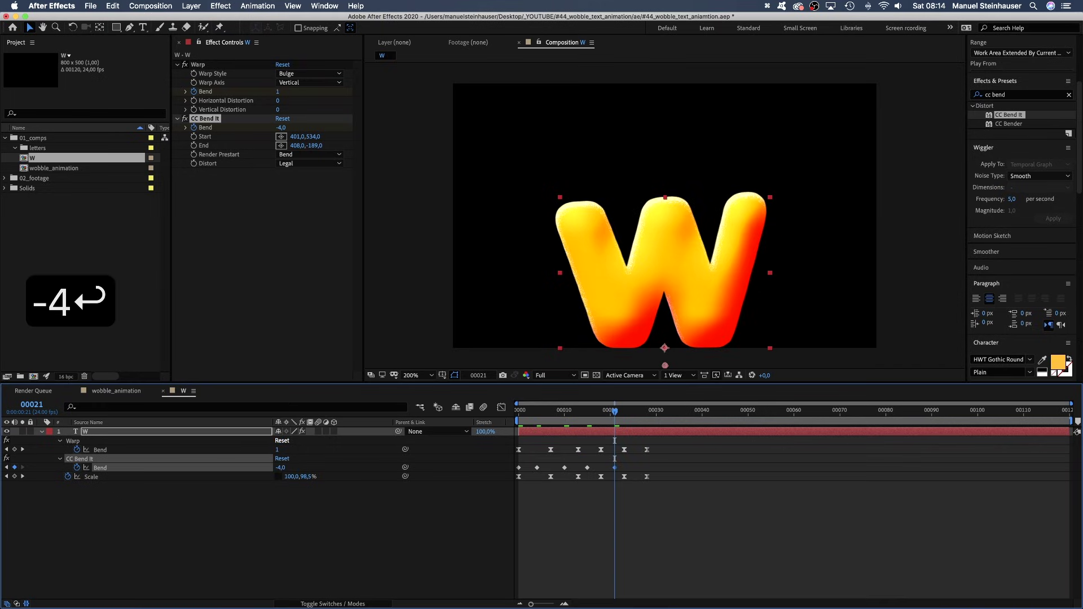
left_click(620, 411)
left_click_drag(621, 413, 634, 411)
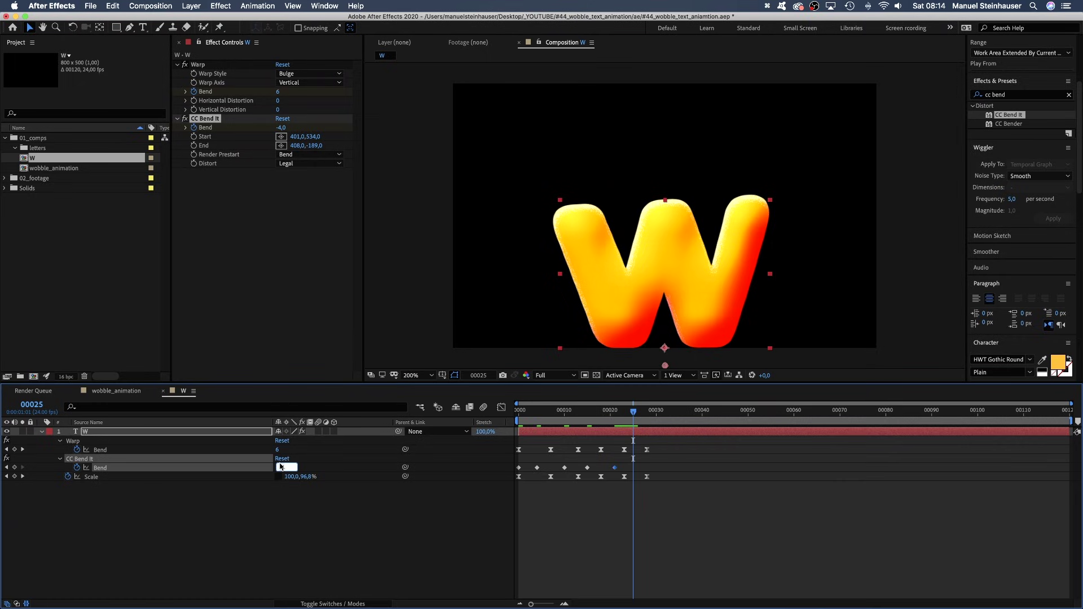
type("0")
key("Return")
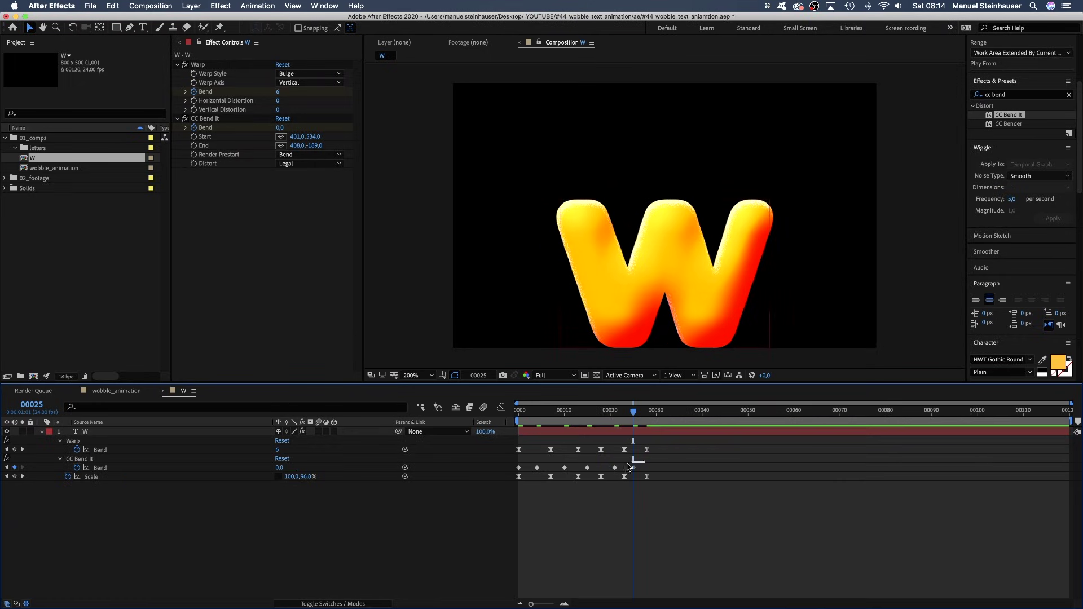
Apply Easy Ease to all the CC Bend It Bend keyframes
left_click_drag(639, 462, 515, 473)
right_click(518, 468)
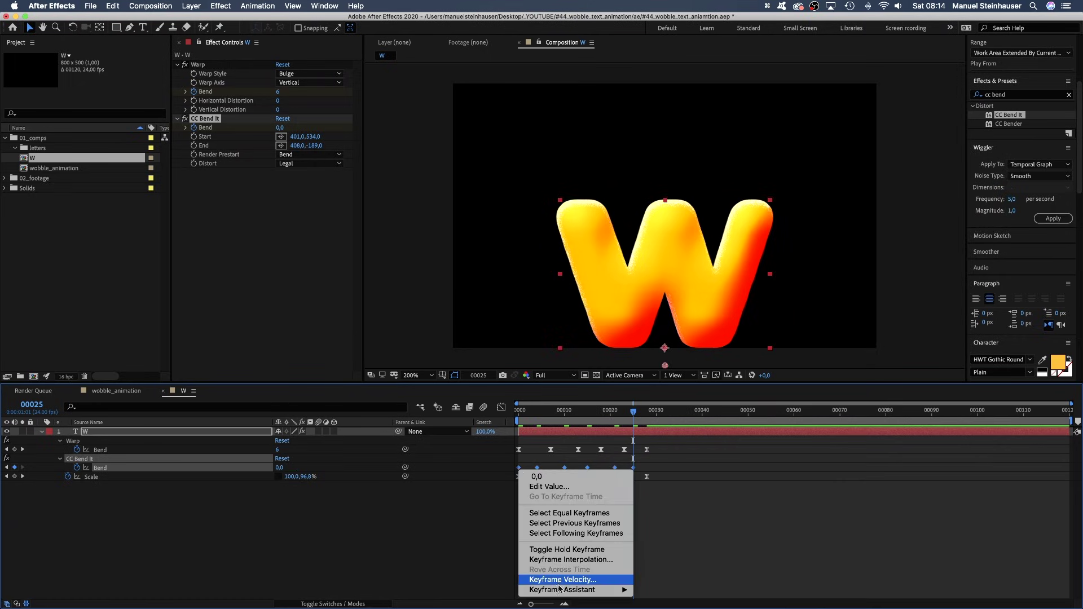
mouse_move(559, 589)
left_click(672, 541)
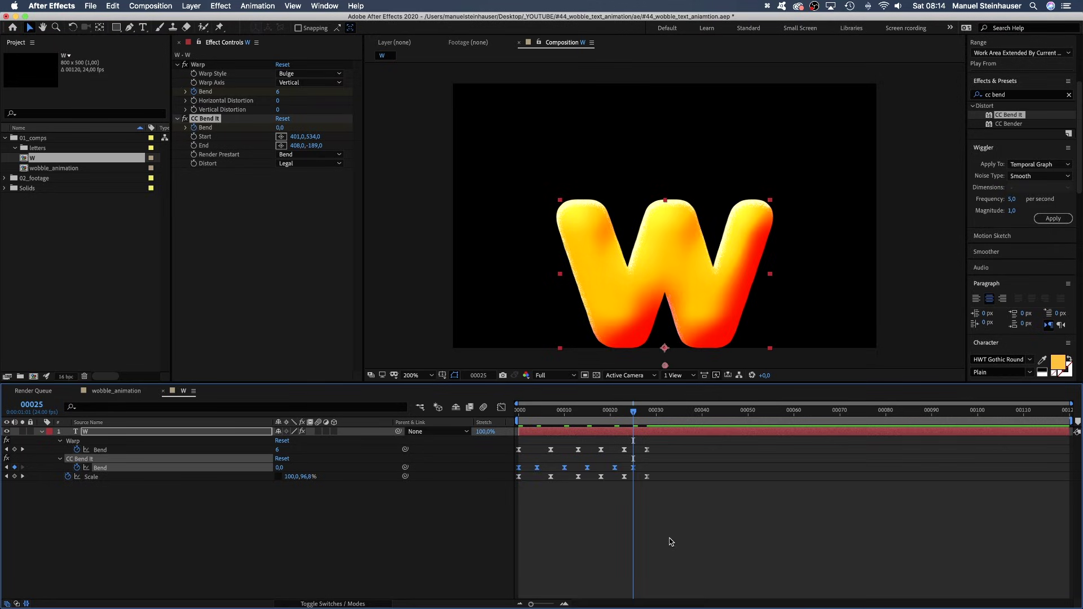
Preview the W animation from the start and check it at frame 12
left_click_drag(625, 414, 480, 446)
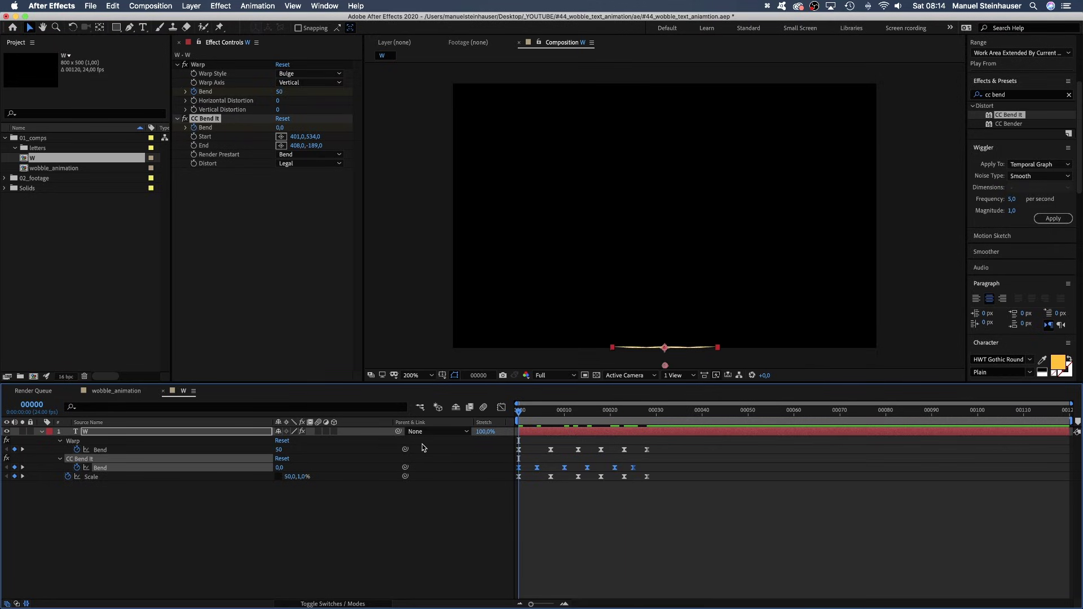
key("KP_0")
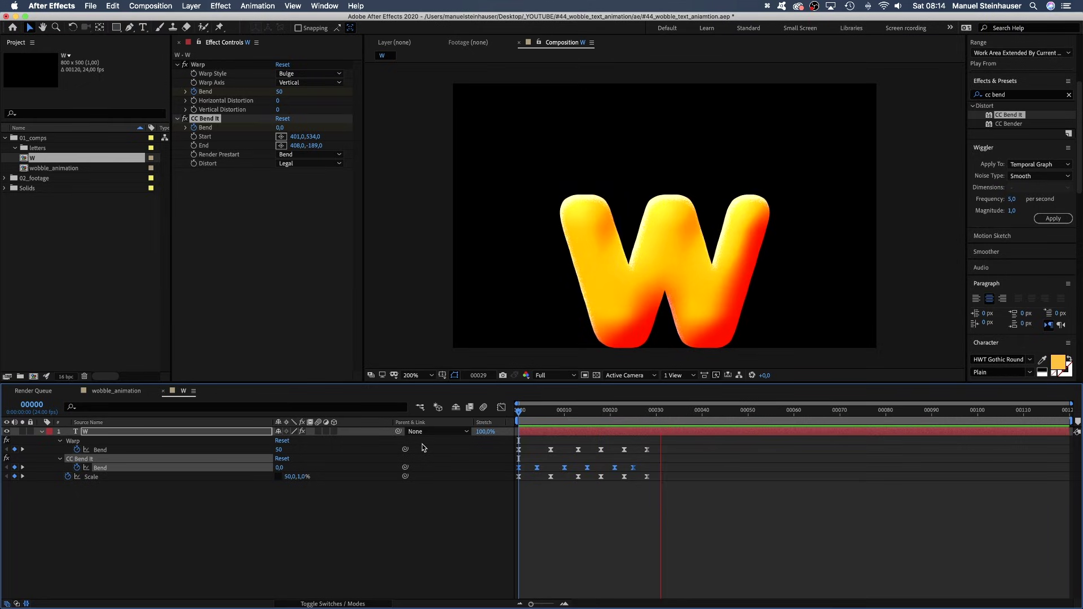
key("KP_0")
left_click_drag(527, 410, 610, 407)
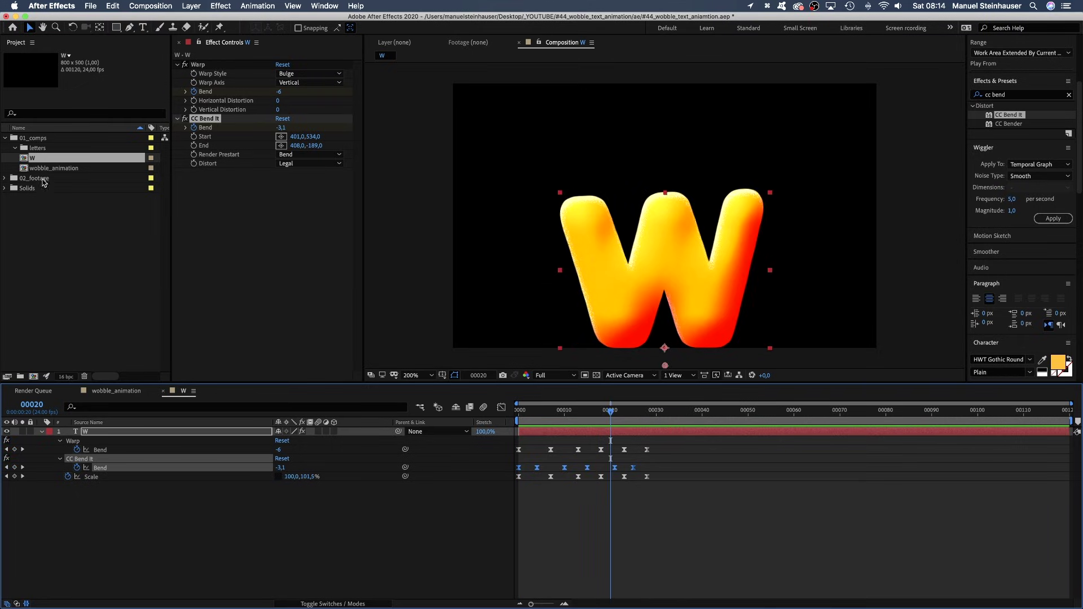
Duplicate the W comp, rename the copy O, and change its letter text to O
left_click(34, 160)
key("super+d")
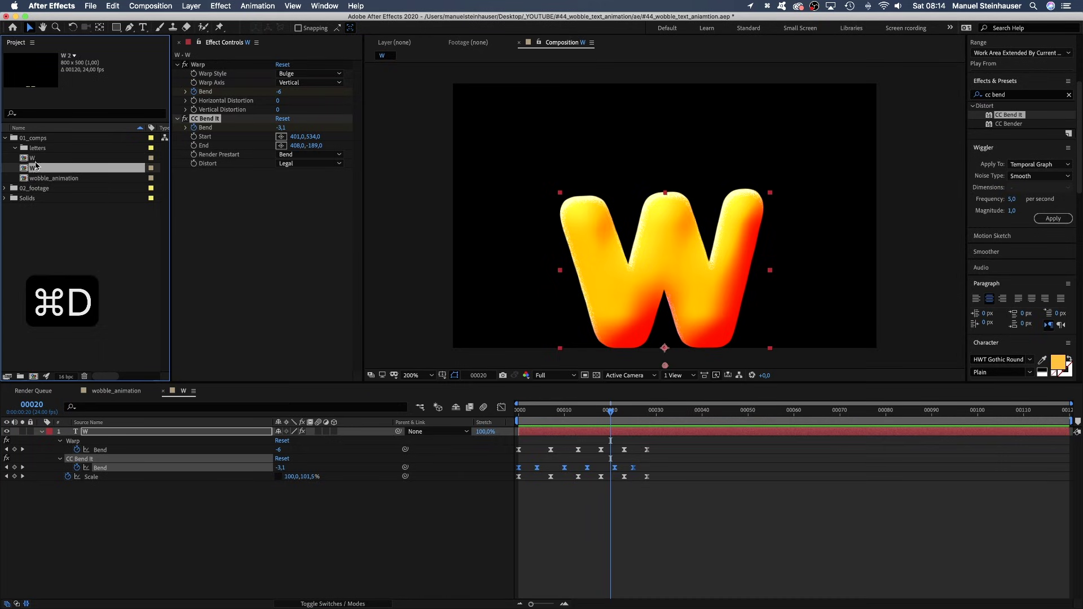
key("Return")
type("O")
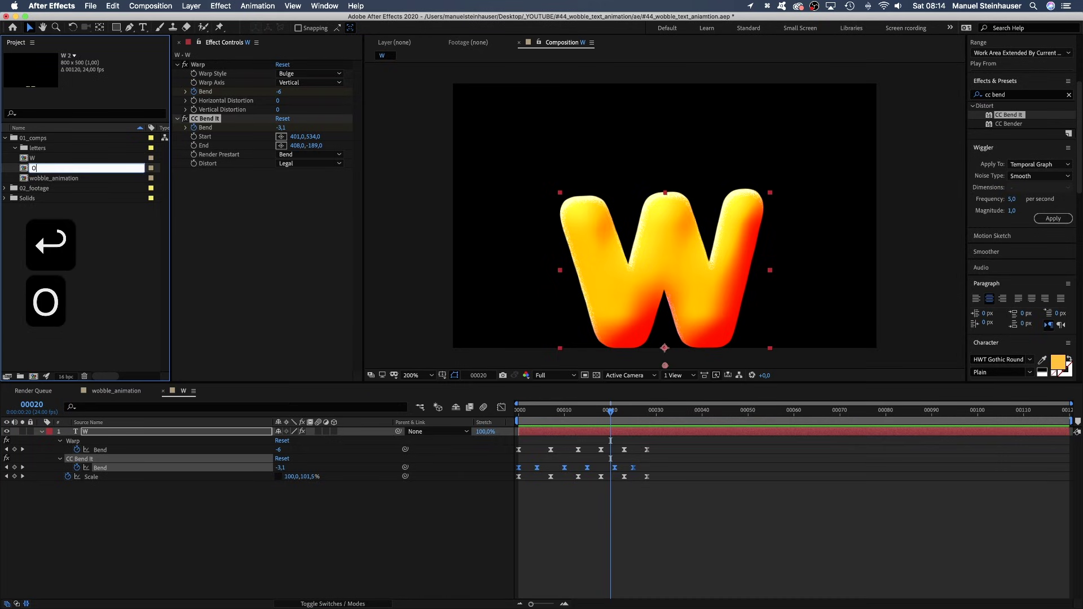
key("Return")
double_click(31, 161)
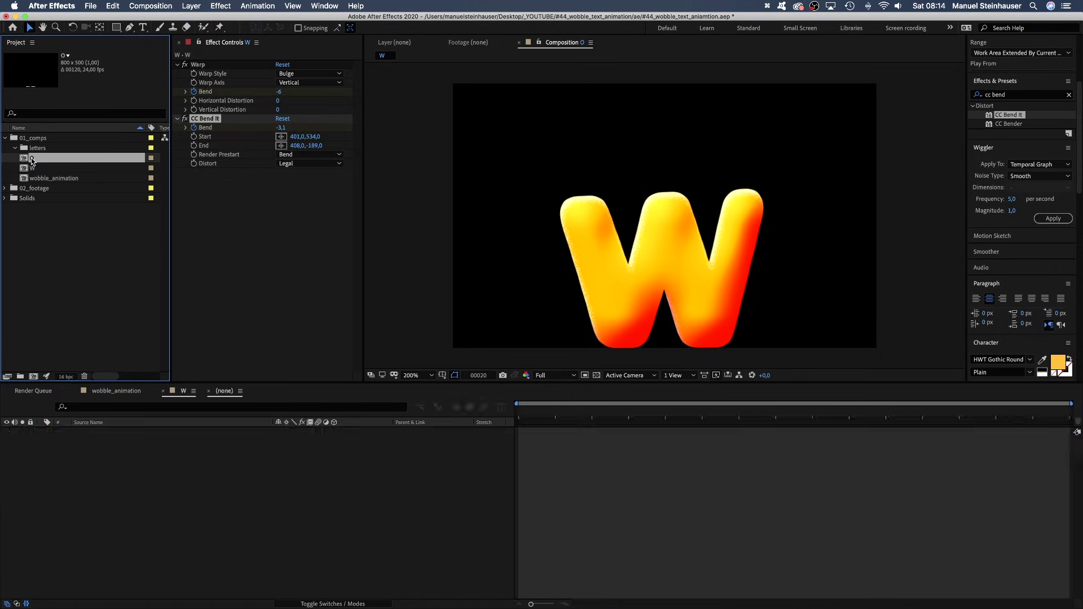
double_click(83, 430)
type("O")
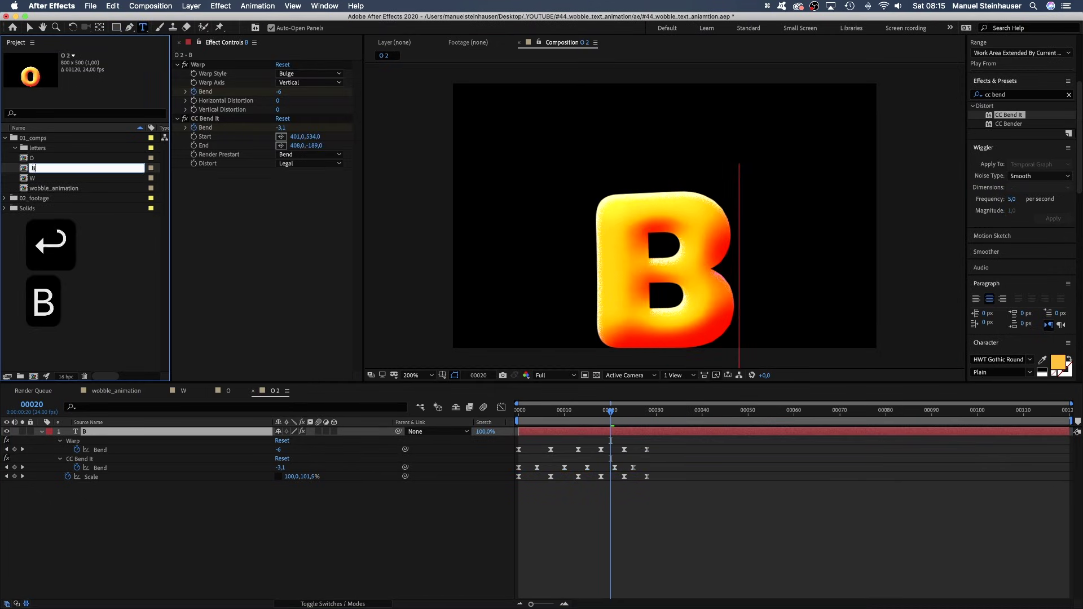
Duplicate the B 3 comp into an E comp, then open wobble_animation
left_click(39, 167)
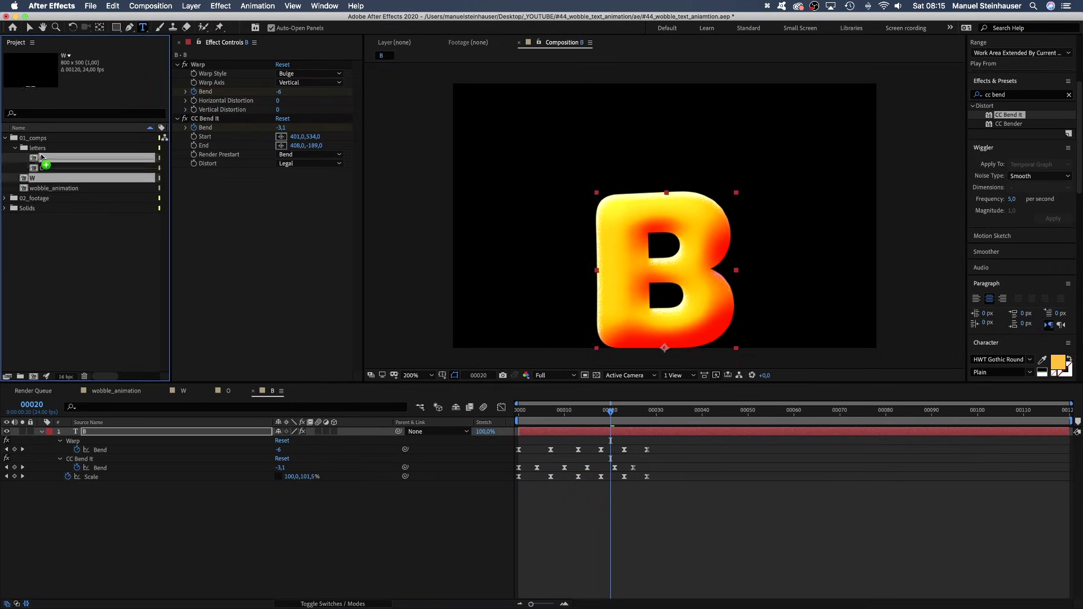
key("super+d")
type("E")
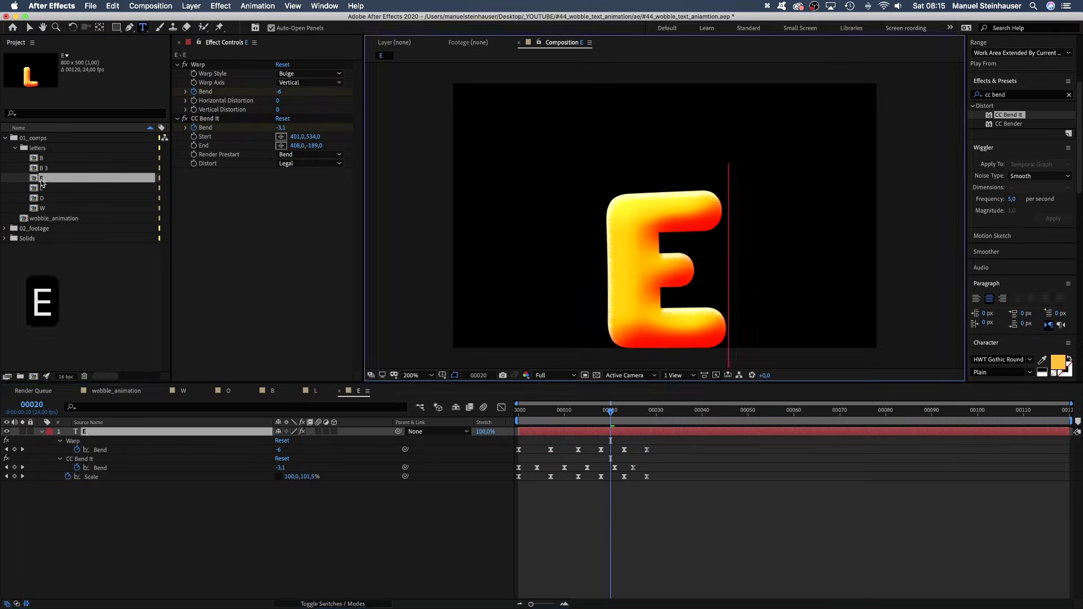
left_click(47, 218)
double_click(46, 219)
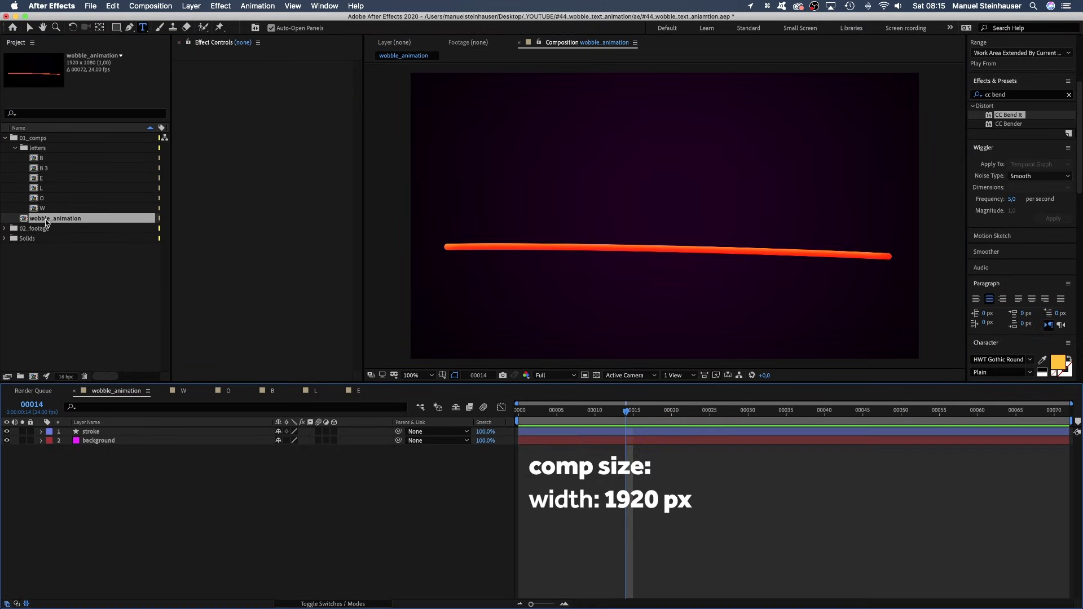
Add all six letter comps from the Project panel into the wobble_animation timeline
left_click(90, 432)
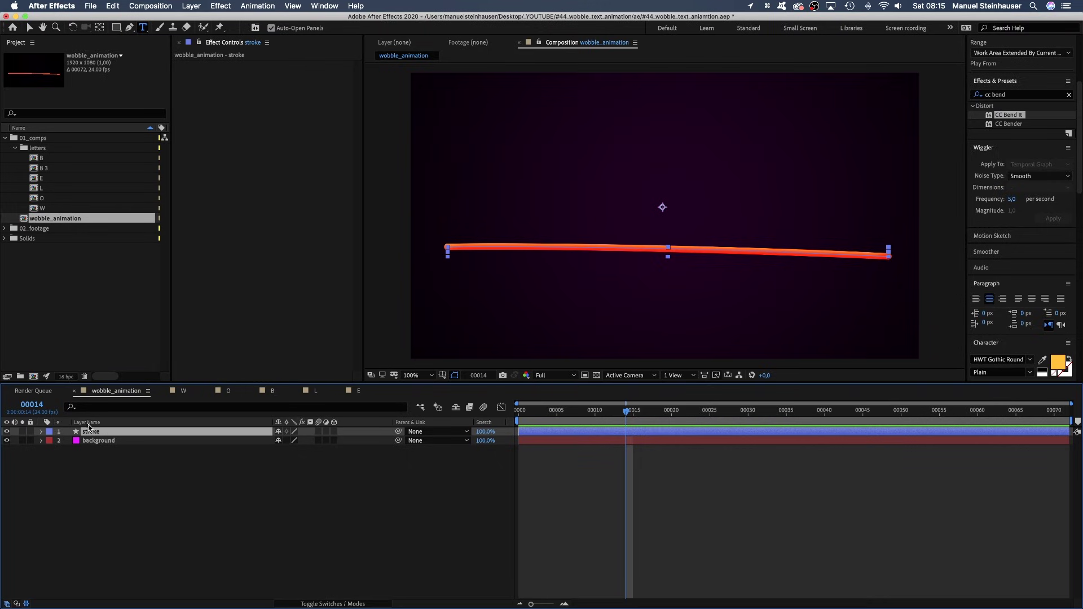
left_click(41, 162)
left_click(42, 208, "shift")
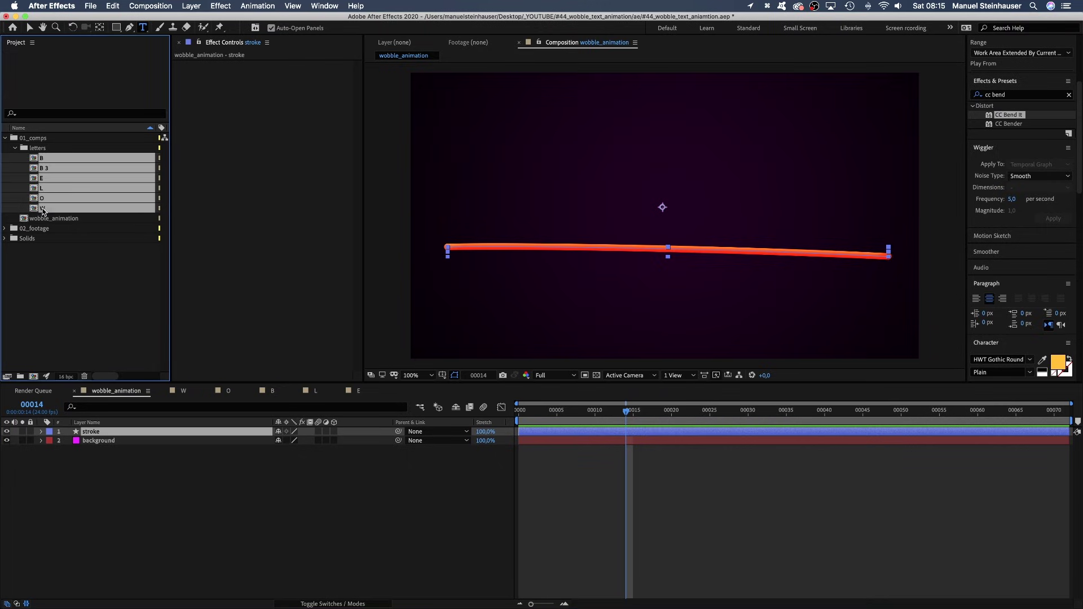
left_click_drag(44, 160, 99, 441)
left_click(97, 547)
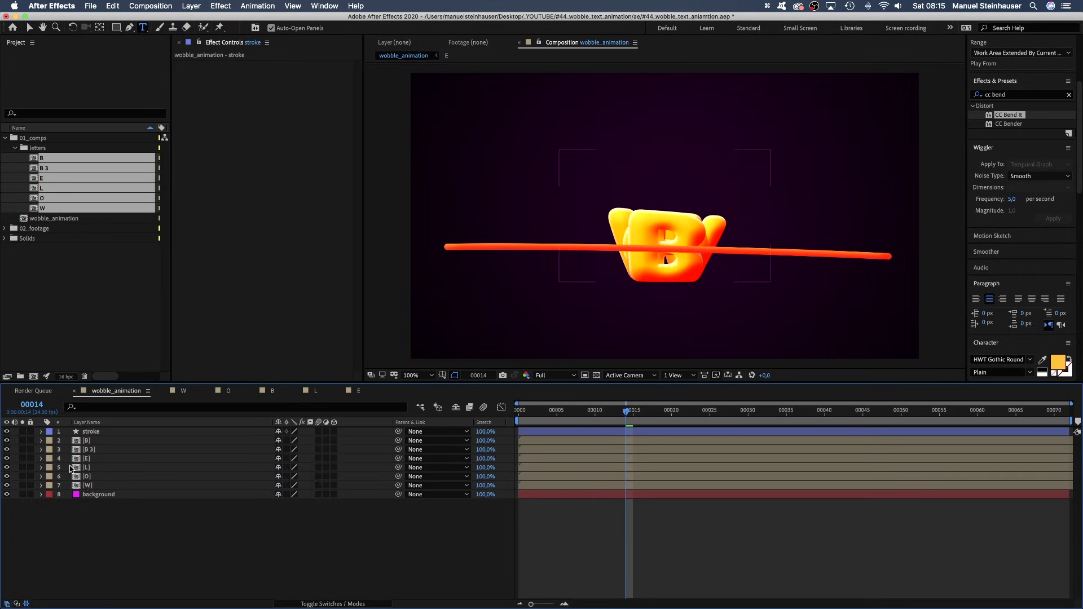
Move the W layer to the left end of the orange stroke
left_click(87, 486)
key("v")
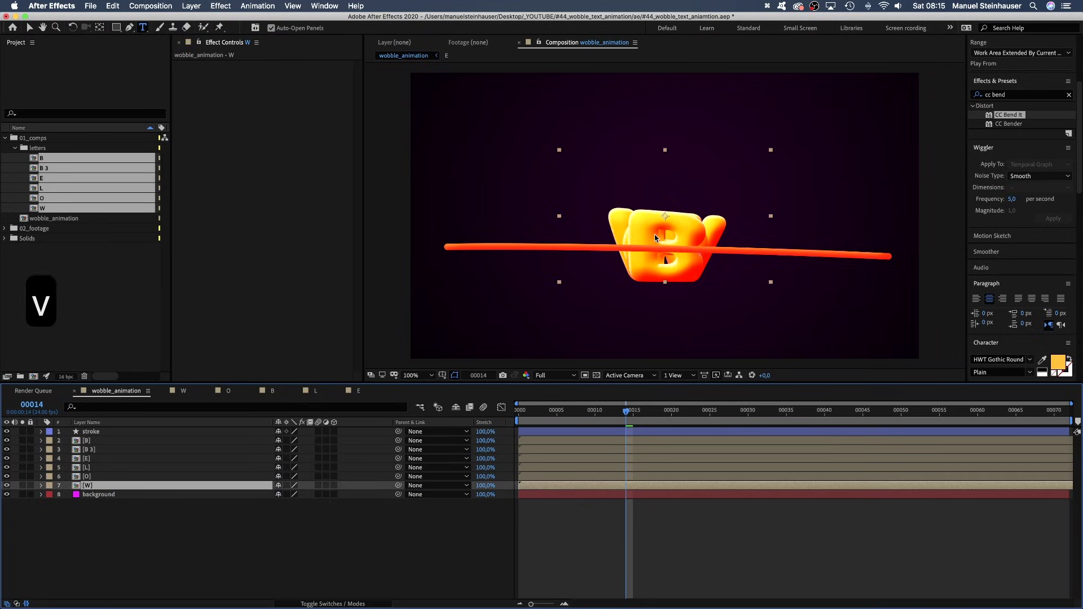
left_click_drag(680, 247, 486, 205)
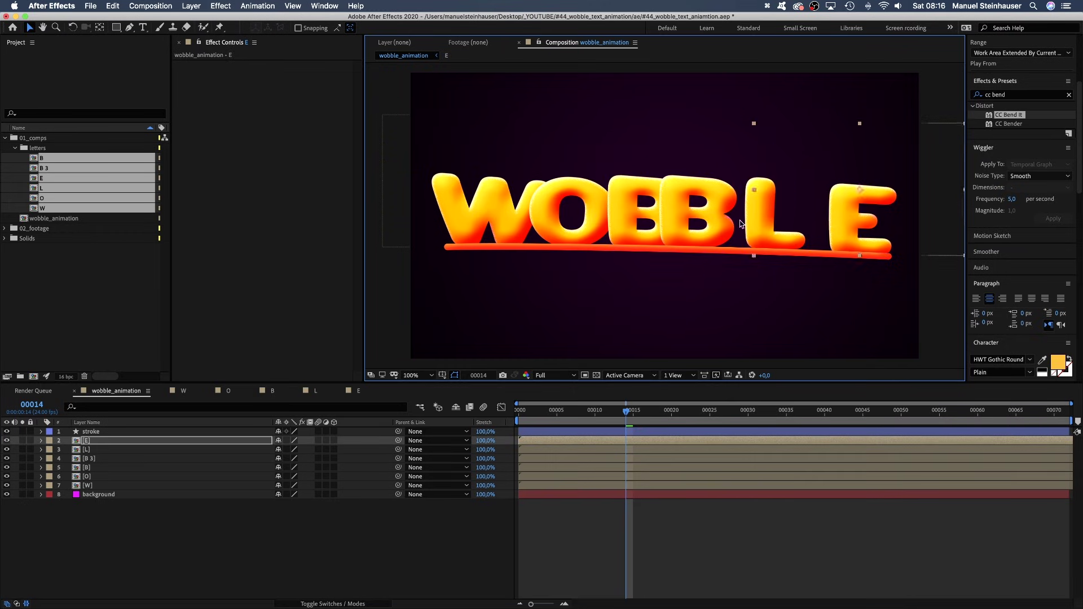
Show the O layer's rotation and B's scale, and scale the B 3 layer to 110%
left_click(86, 477)
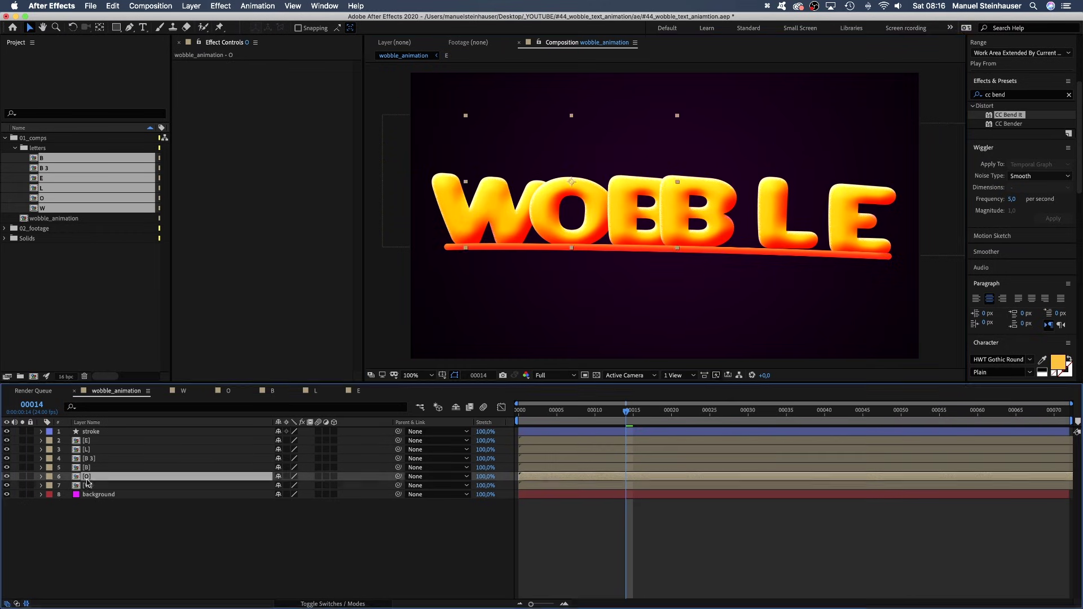
key("r")
left_click(86, 468)
key("s")
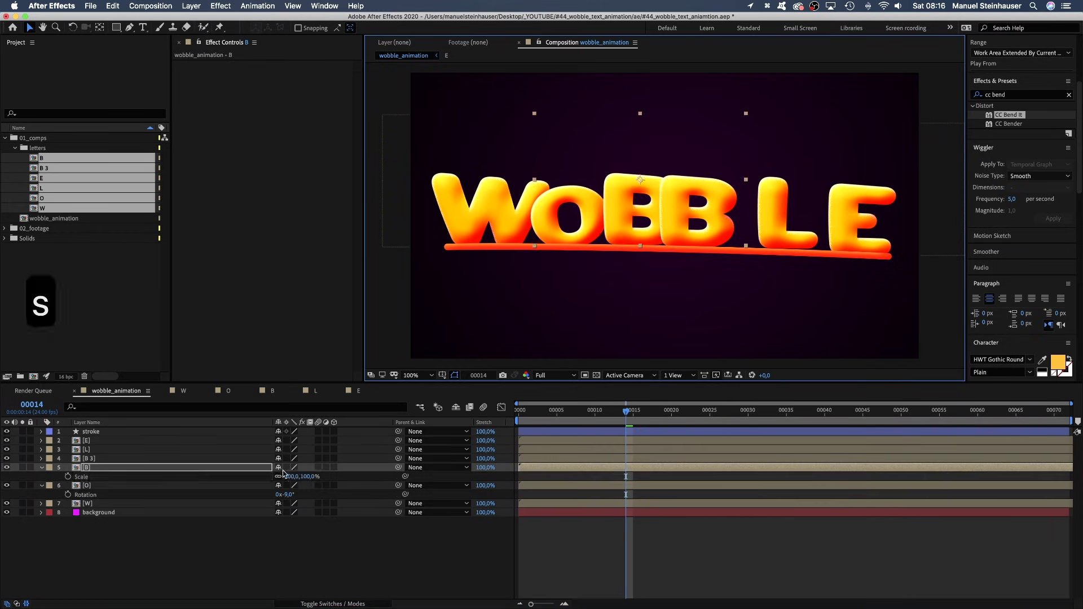
left_click(89, 458)
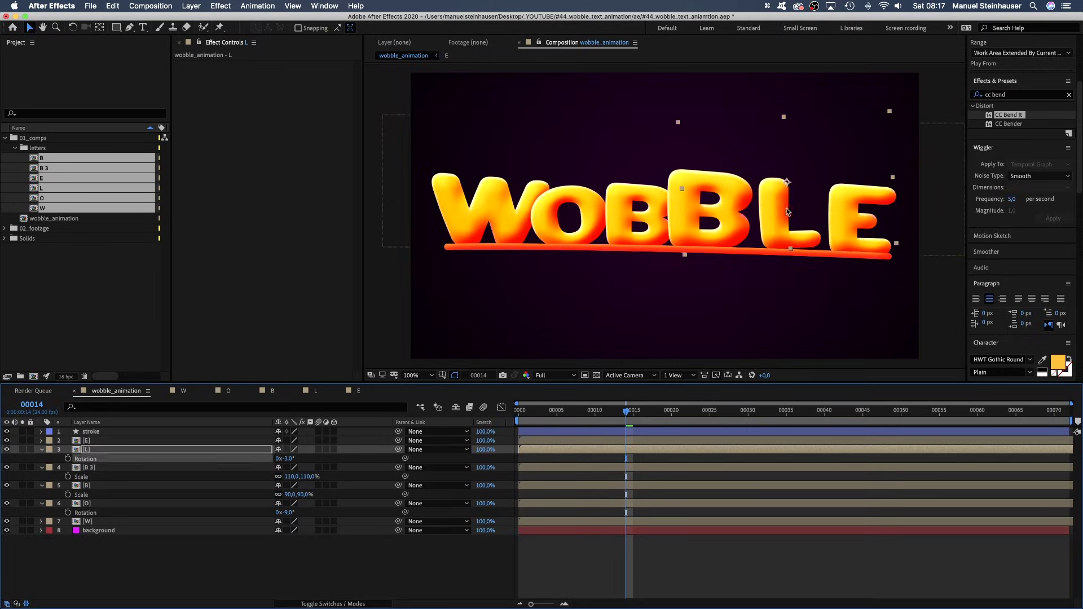
type("110,0,110,0")
key("Return")
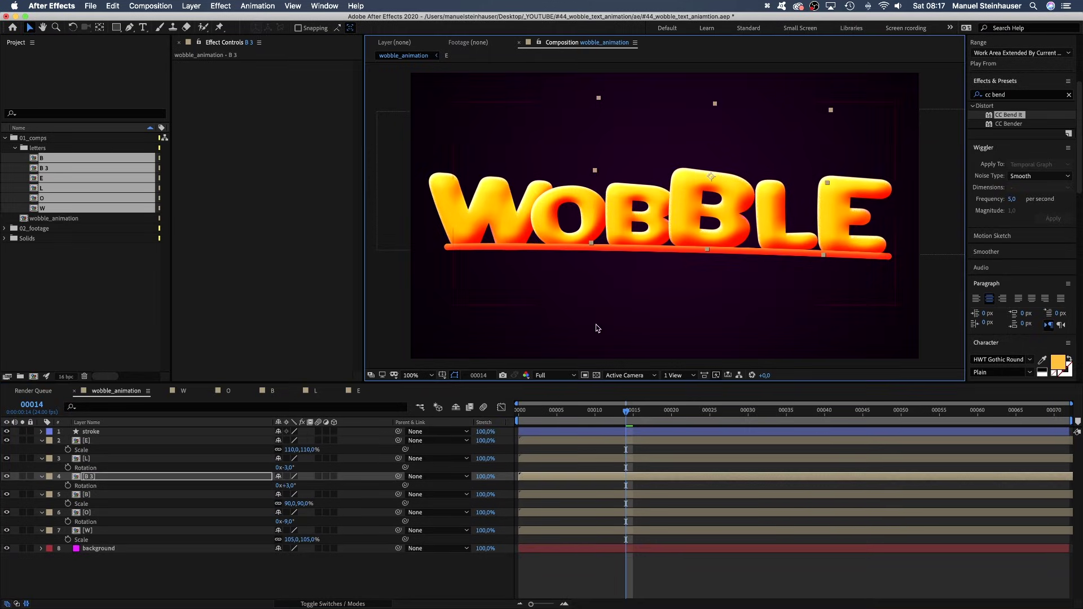
Delay four letter layers' in-points, O starting around frame 4, and preview the staggered sequence
key("space")
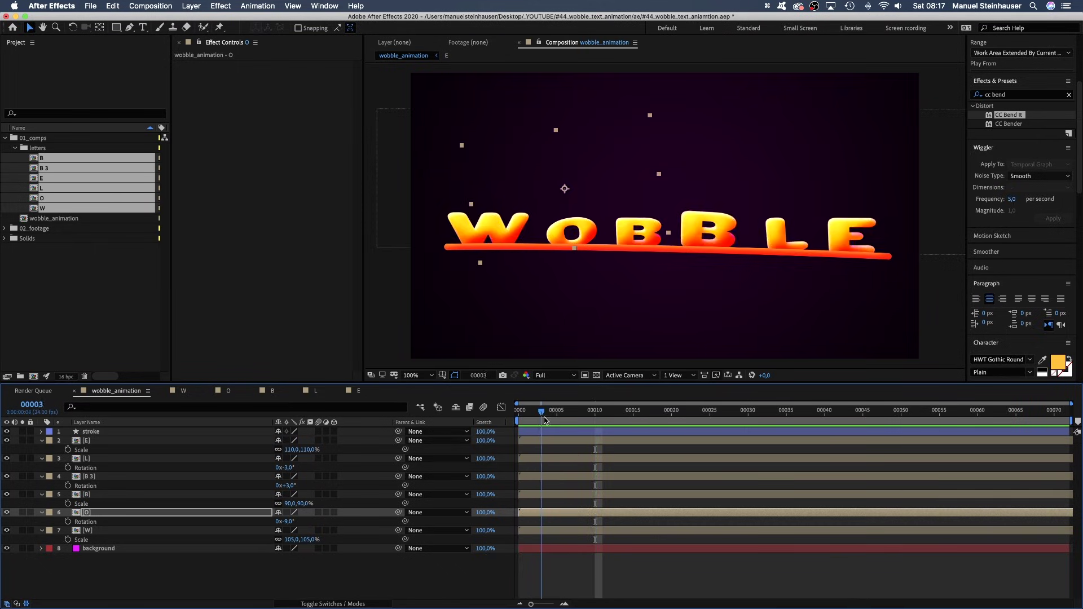
left_click_drag(539, 512, 648, 494)
left_click_drag(564, 476, 641, 476)
left_click_drag(572, 458, 725, 458)
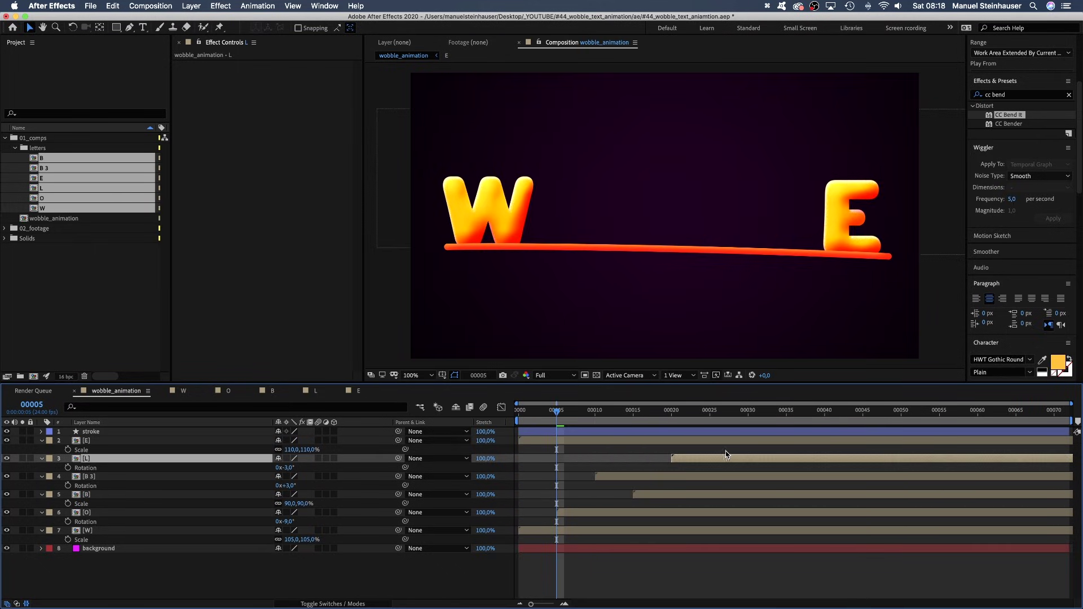
left_click_drag(537, 440, 728, 441)
key("0")
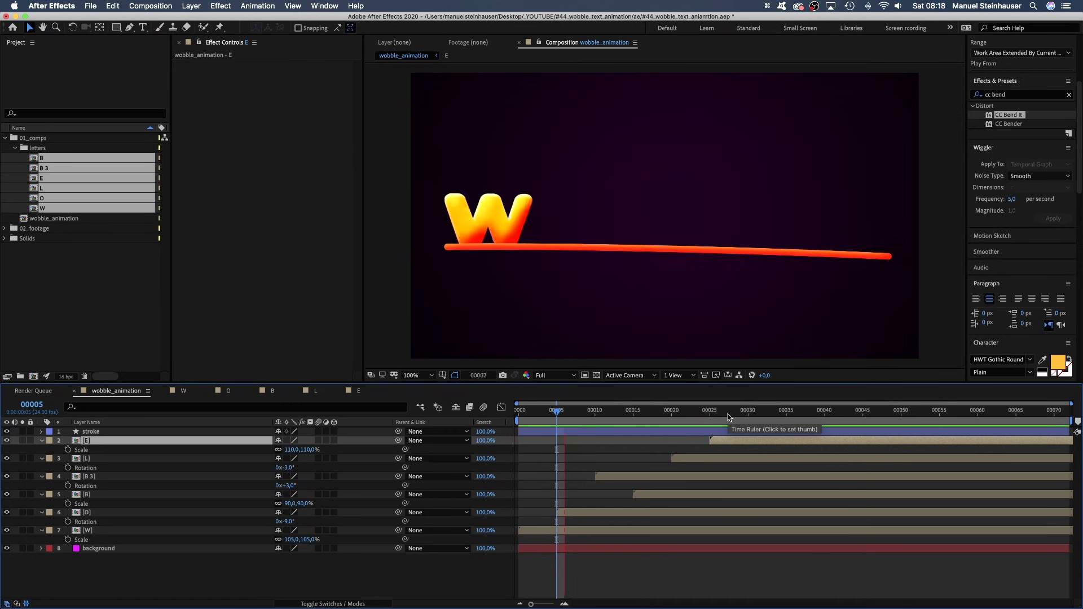
key("0")
left_click_drag(556, 410, 816, 417)
In the B 3 comp, change the frame-7 Warp Bend keyframe value to 30
double_click(86, 477)
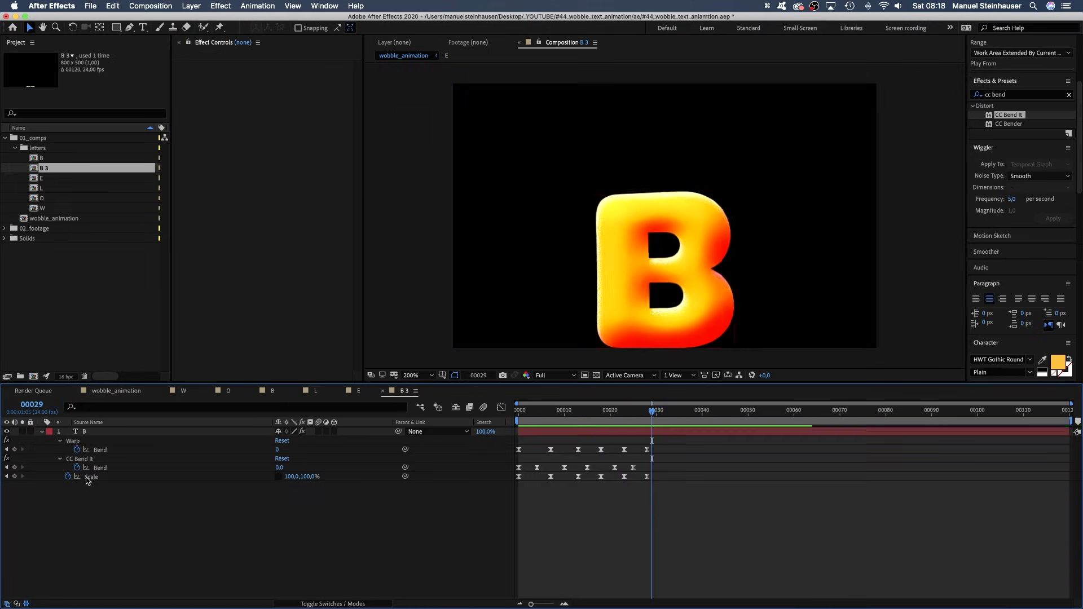
left_click_drag(636, 412, 551, 412)
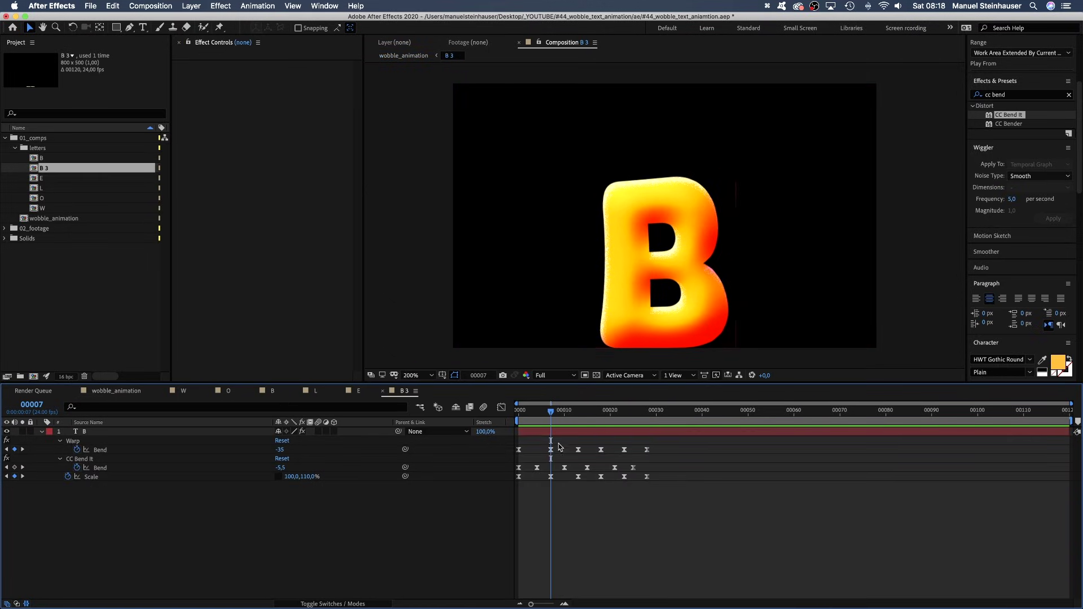
left_click(550, 449)
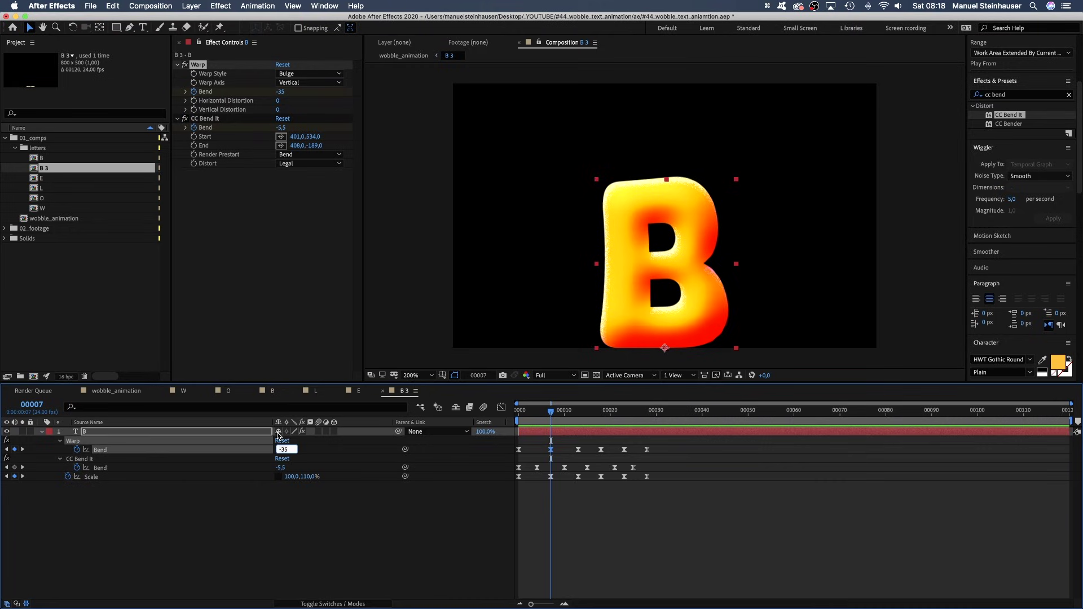
type("30")
key("Return")
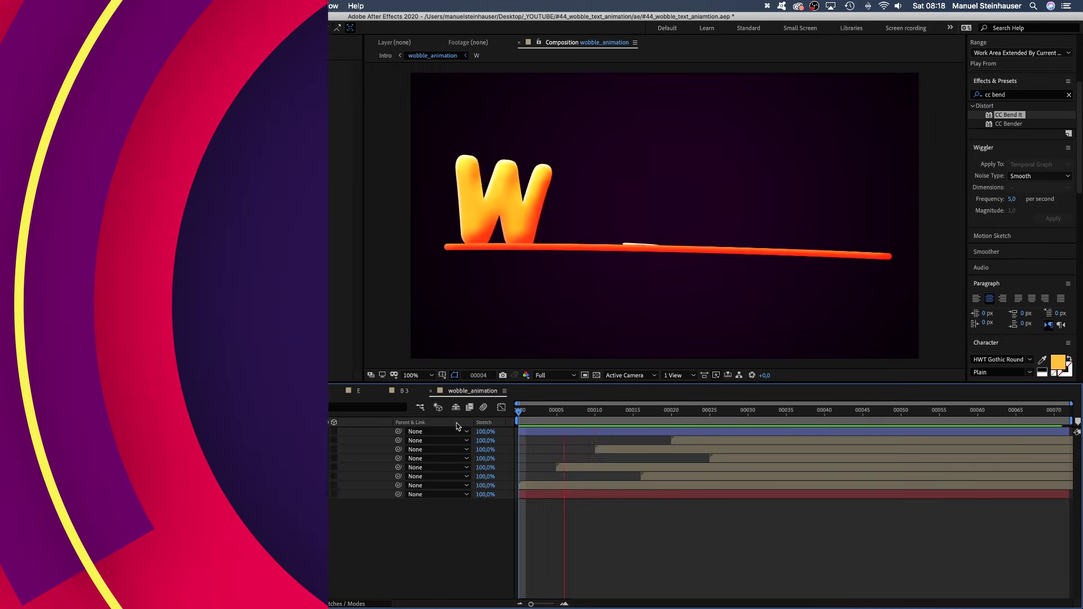